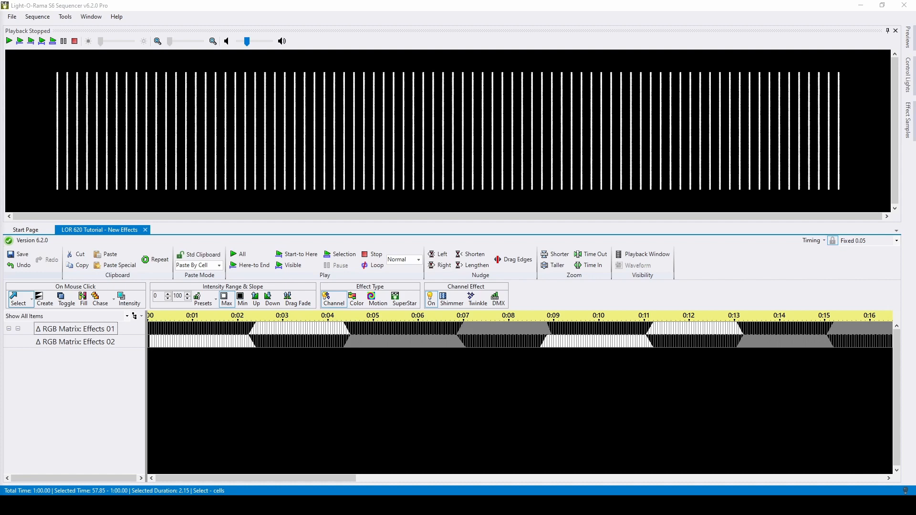
- Change the sequencer's motion effect preferences so that grid effects are displayed with an icon
{"action": "left_click", "coordinate": [39, 89]}
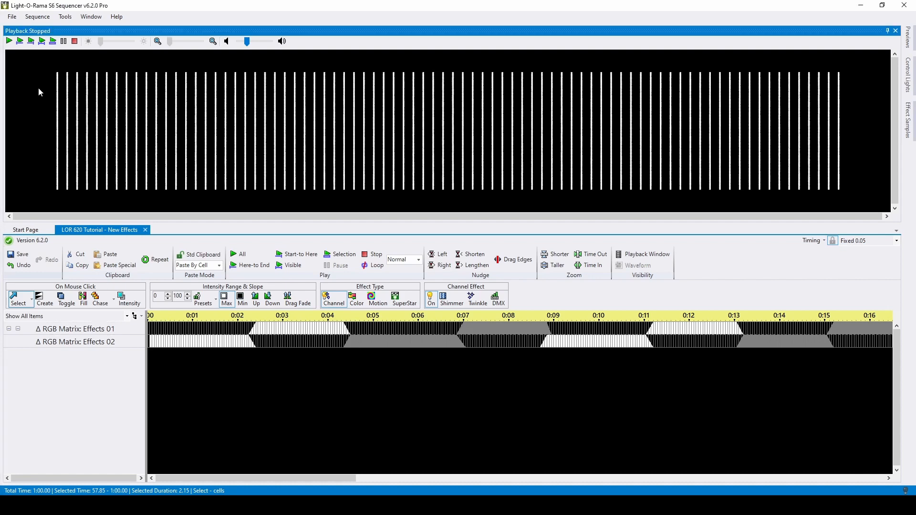
{"action": "left_click", "coordinate": [65, 17]}
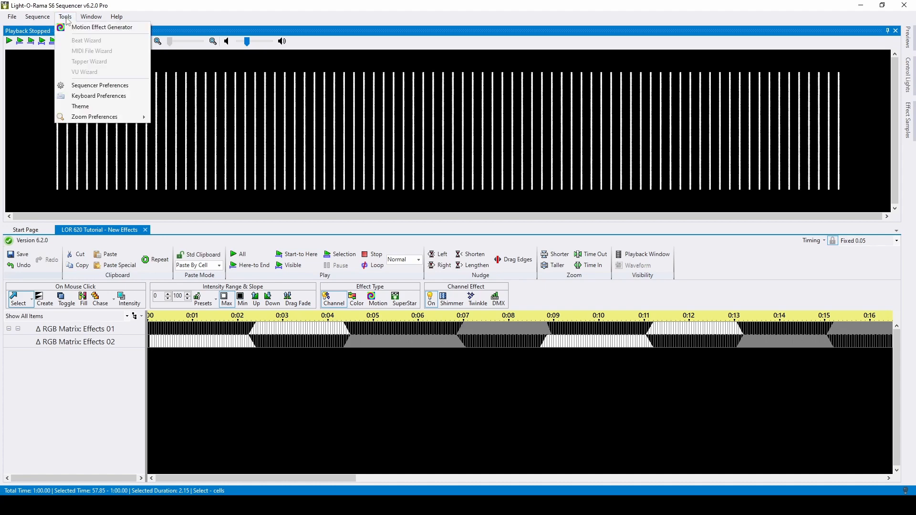
{"action": "left_click", "coordinate": [128, 85]}
{"action": "left_click", "coordinate": [373, 160]}
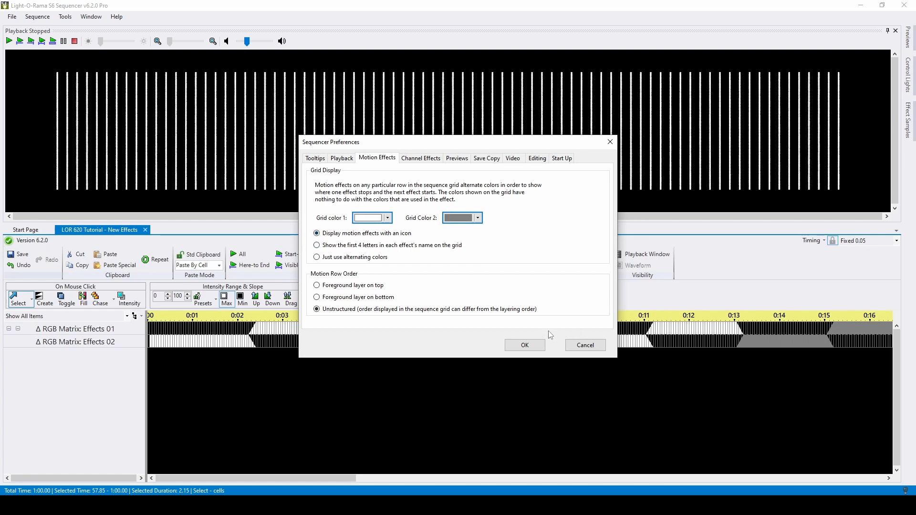
{"action": "left_click", "coordinate": [521, 345]}
- Make the rows of the sequence grid taller
{"action": "left_click", "coordinate": [493, 379]}
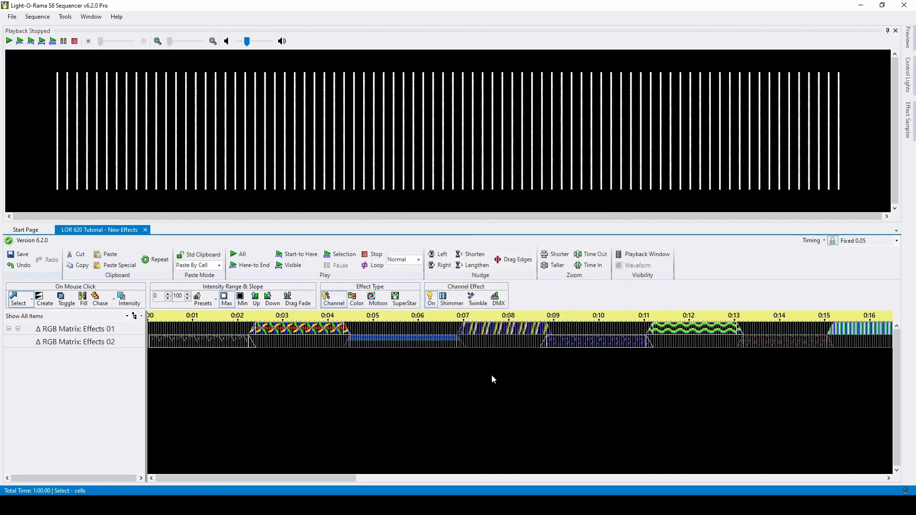
{"action": "key", "text": "alt+Page_Down"}
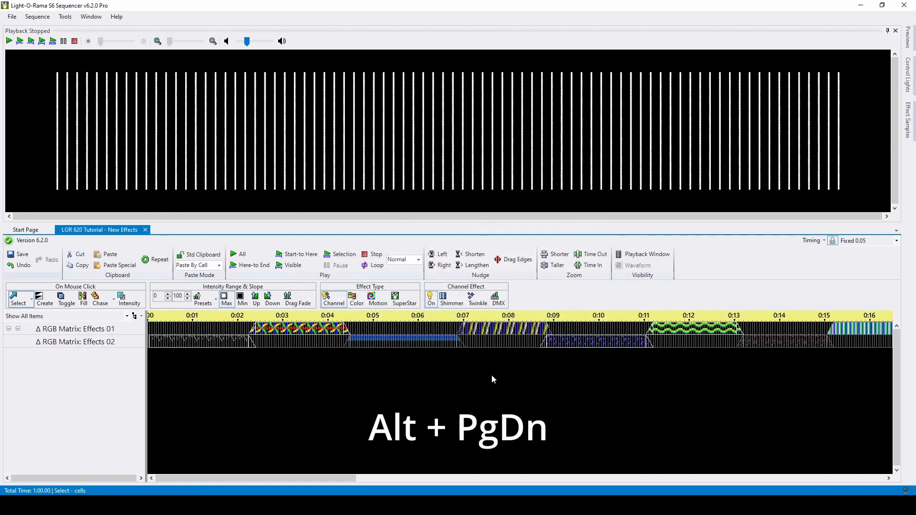
{"action": "key", "text": "alt+Page_Down"}
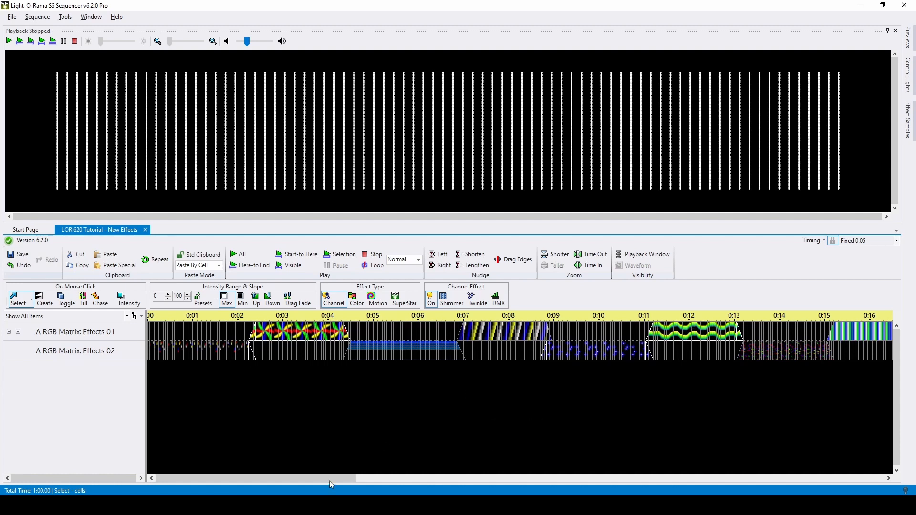
- Open the last motion effect in the RGB Matrix: Effects 01 row, starting around 0:58, for editing
{"action": "left_click_drag", "start_coordinate": [326, 480], "coordinate": [859, 472]}
{"action": "left_click", "coordinate": [838, 332]}
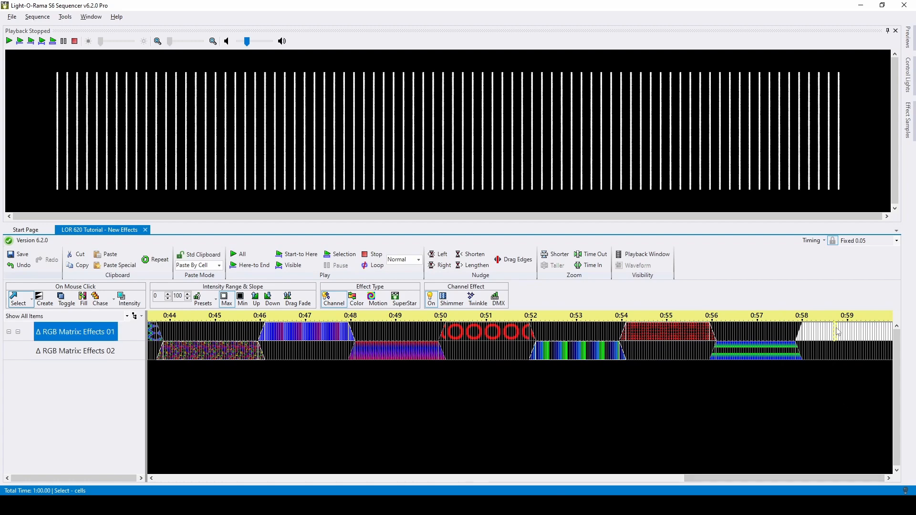
{"action": "double_click", "coordinate": [838, 333]}
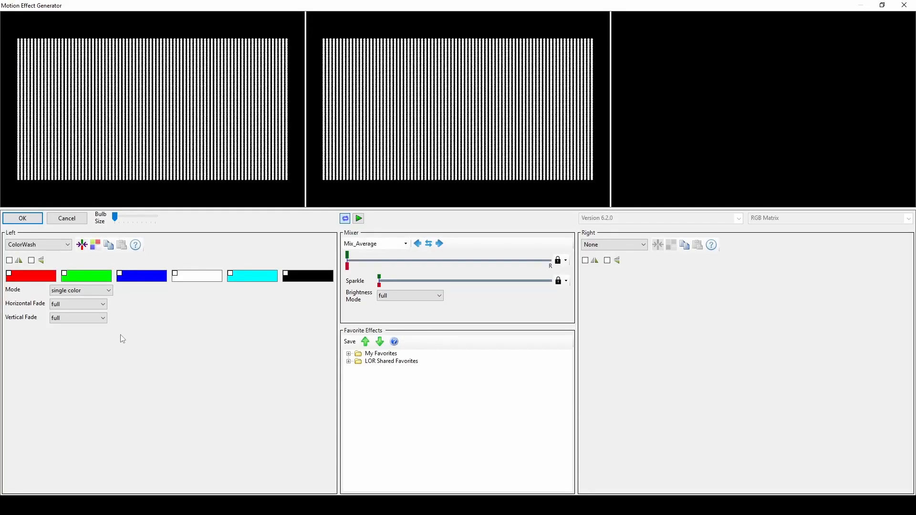
{"action": "left_click", "coordinate": [61, 247]}
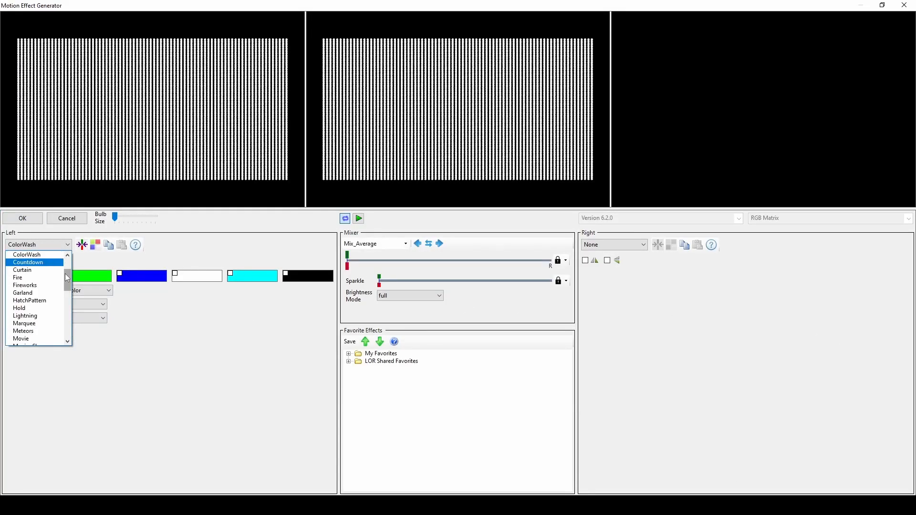
{"action": "mouse_move", "coordinate": [67, 277]}
{"action": "left_mouse_down"}
{"action": "mouse_move", "coordinate": [67, 266]}
{"action": "mouse_move", "coordinate": [69, 321]}
{"action": "mouse_move", "coordinate": [71, 266]}
{"action": "left_mouse_up"}
{"action": "left_click", "coordinate": [95, 260]}
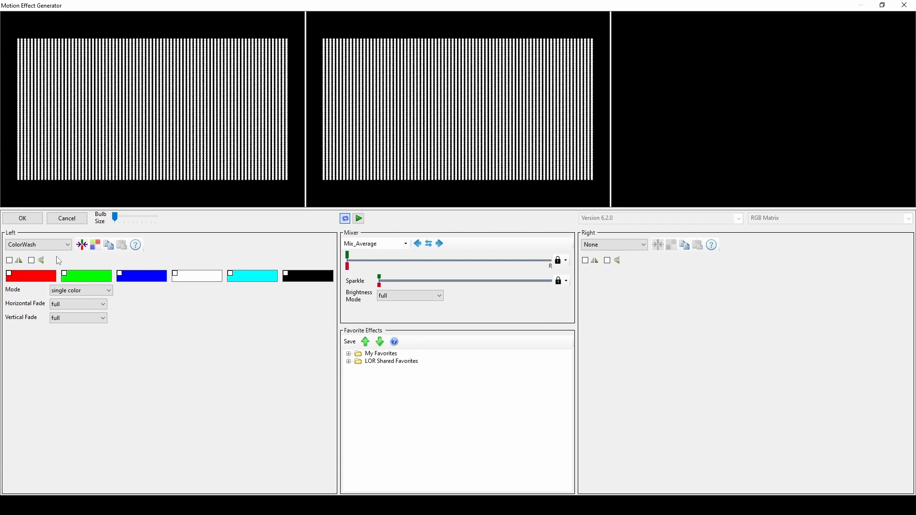
- Switch the left effect to HatchPattern with the Forward Diagonal pattern and a horizontal speed of 19
{"action": "left_click", "coordinate": [59, 247]}
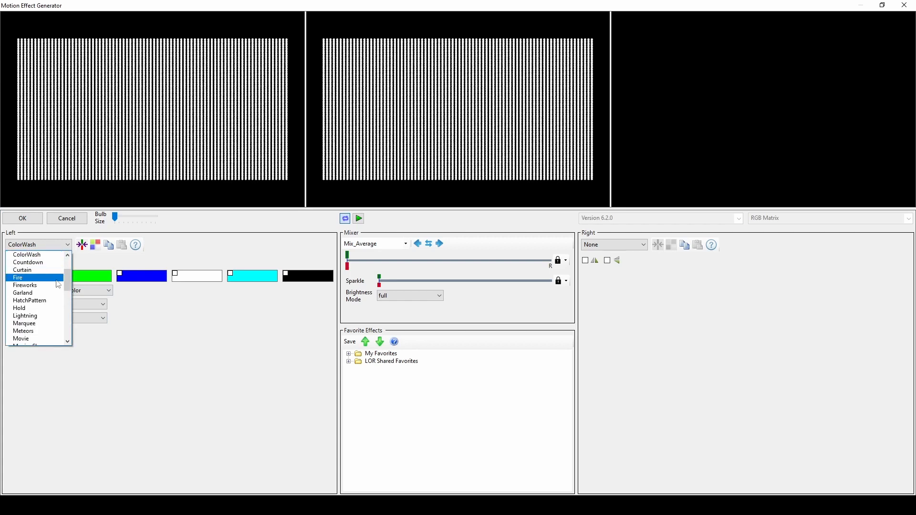
{"action": "left_click", "coordinate": [50, 301]}
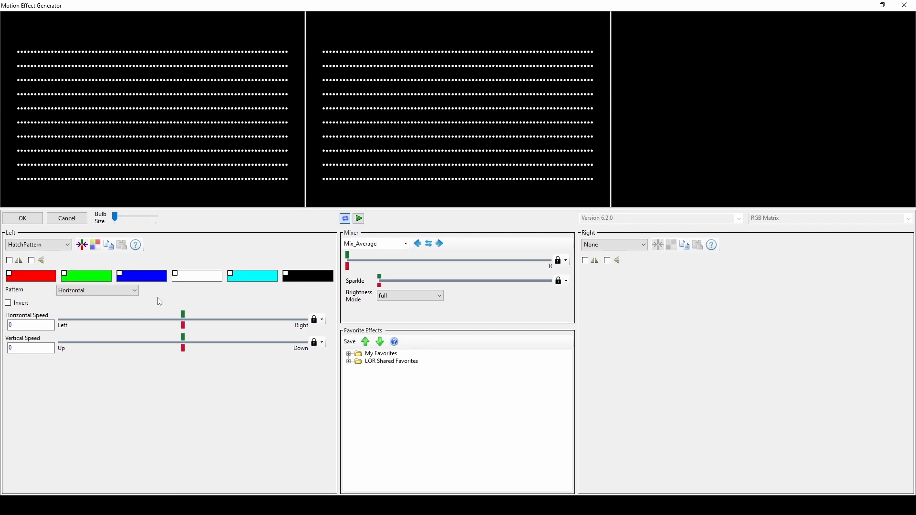
{"action": "left_click", "coordinate": [113, 292]}
{"action": "mouse_move", "coordinate": [135, 367]}
{"action": "left_mouse_down"}
{"action": "mouse_move", "coordinate": [145, 435]}
{"action": "mouse_move", "coordinate": [135, 338]}
{"action": "left_mouse_up"}
{"action": "left_click", "coordinate": [97, 315]}
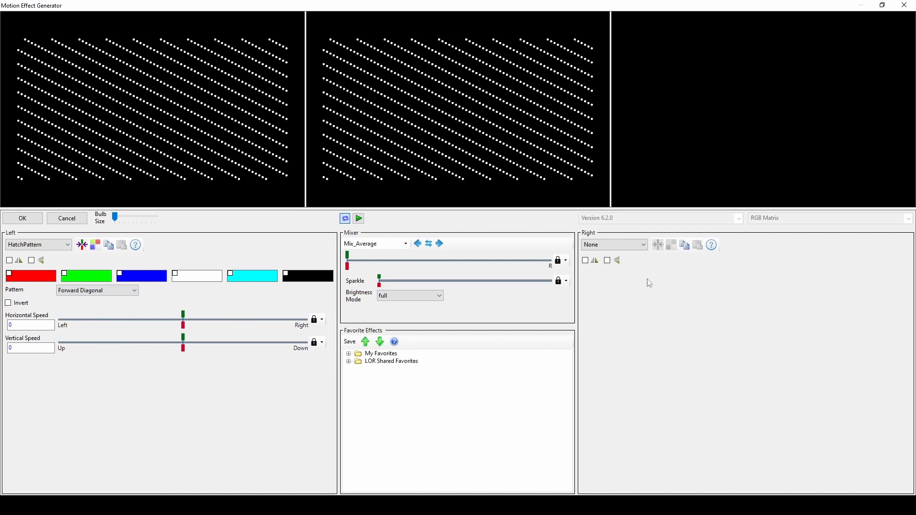
{"action": "left_click_drag", "start_coordinate": [185, 319], "coordinate": [234, 322]}
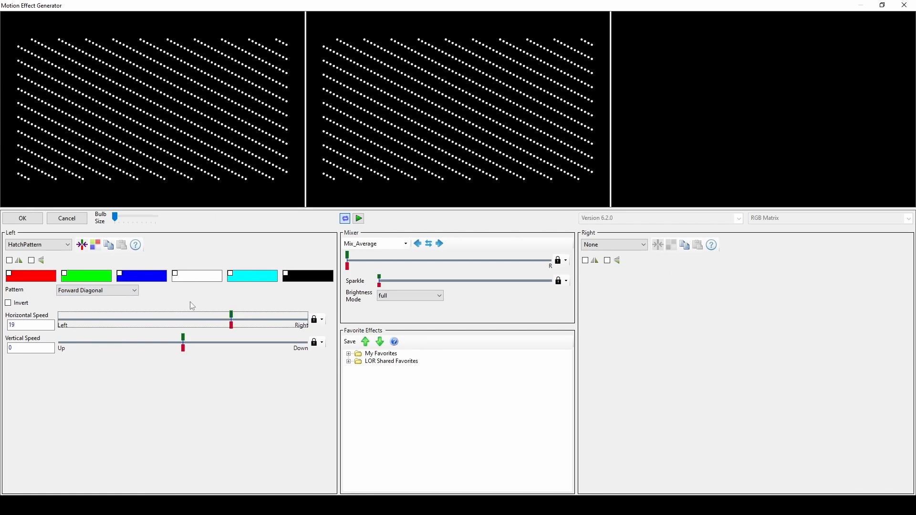
- Preview the Large Grid, Light Upward Diagonal, Large Confetti and Plaid hatch patterns one after another
{"action": "left_click", "coordinate": [125, 291]}
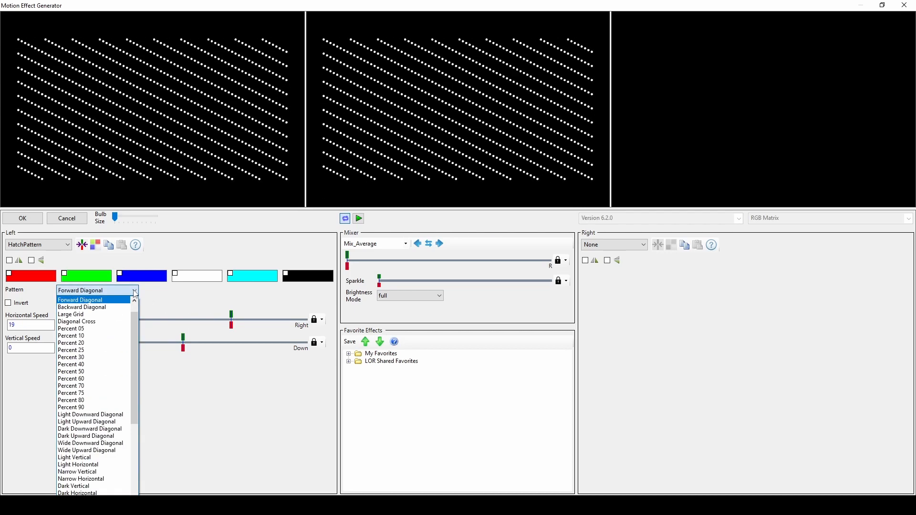
{"action": "left_click", "coordinate": [117, 314]}
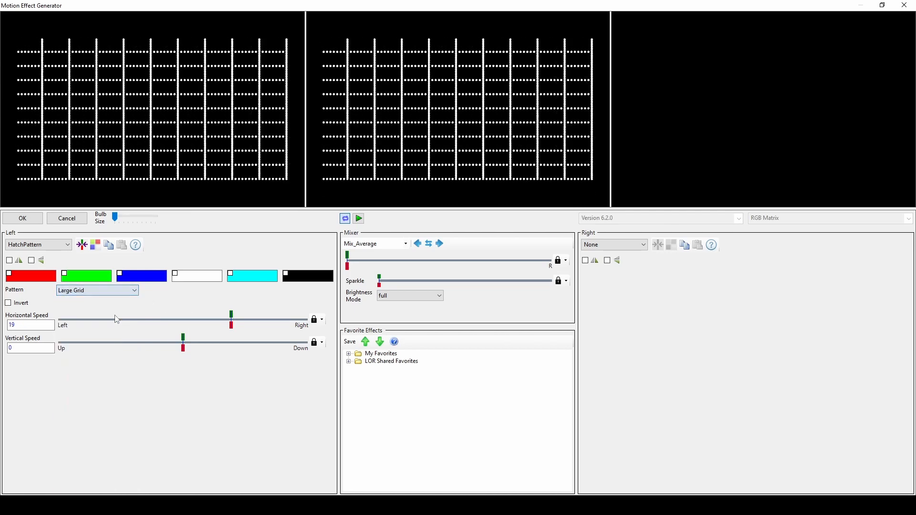
{"action": "left_click", "coordinate": [114, 290]}
{"action": "left_click", "coordinate": [101, 406]}
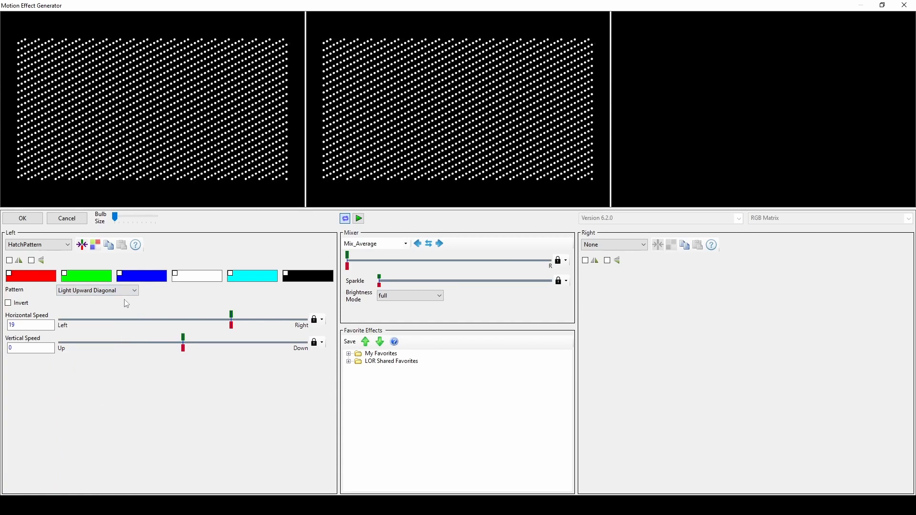
{"action": "left_click", "coordinate": [127, 292]}
{"action": "left_click", "coordinate": [103, 414]}
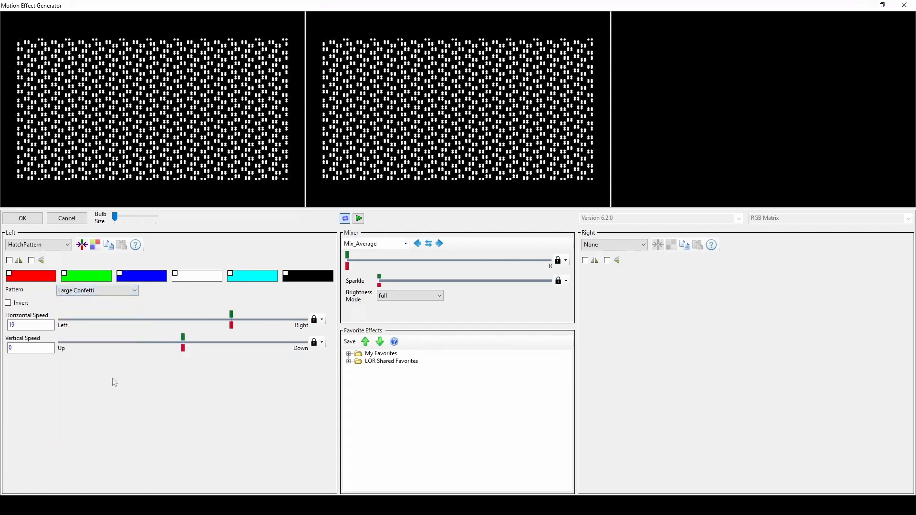
{"action": "left_click", "coordinate": [127, 292]}
{"action": "left_click", "coordinate": [95, 430]}
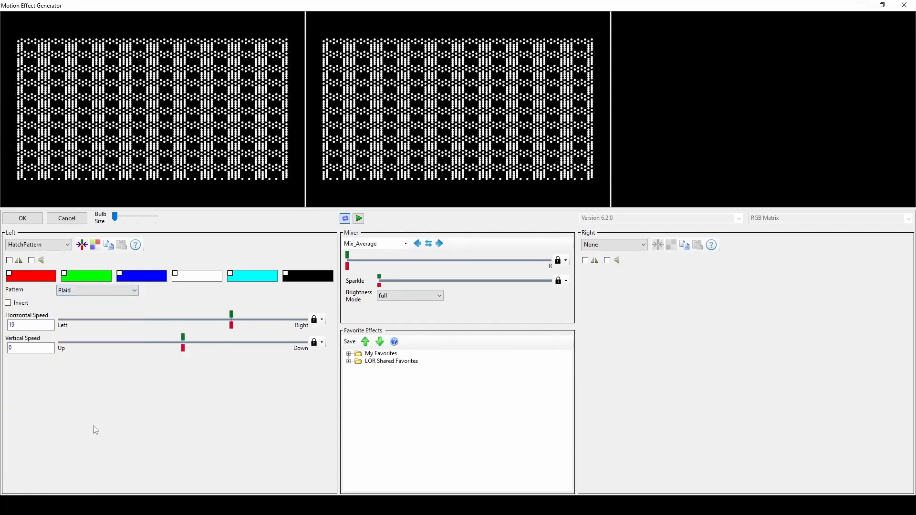
- Preview the Shingle and Sphere hatch patterns, ending with Solid Diamond
{"action": "left_click", "coordinate": [121, 292]}
{"action": "left_click", "coordinate": [89, 459]}
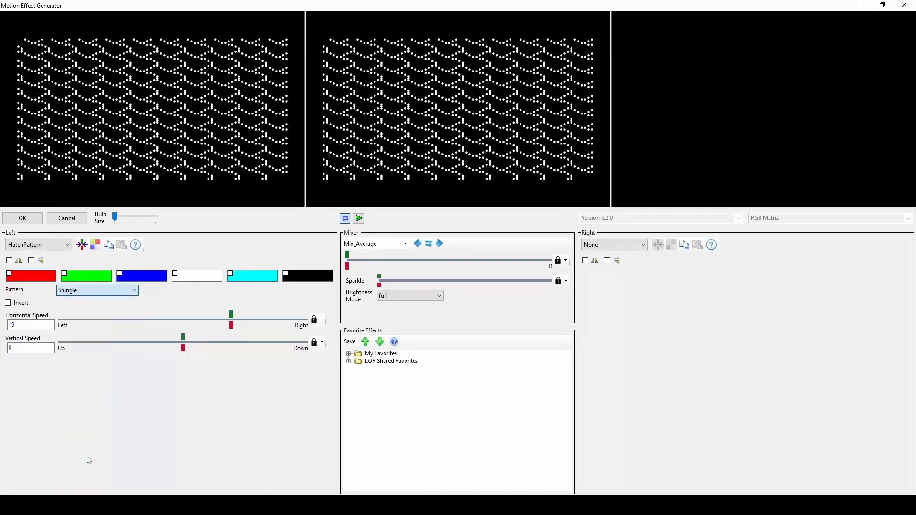
{"action": "left_click", "coordinate": [126, 294]}
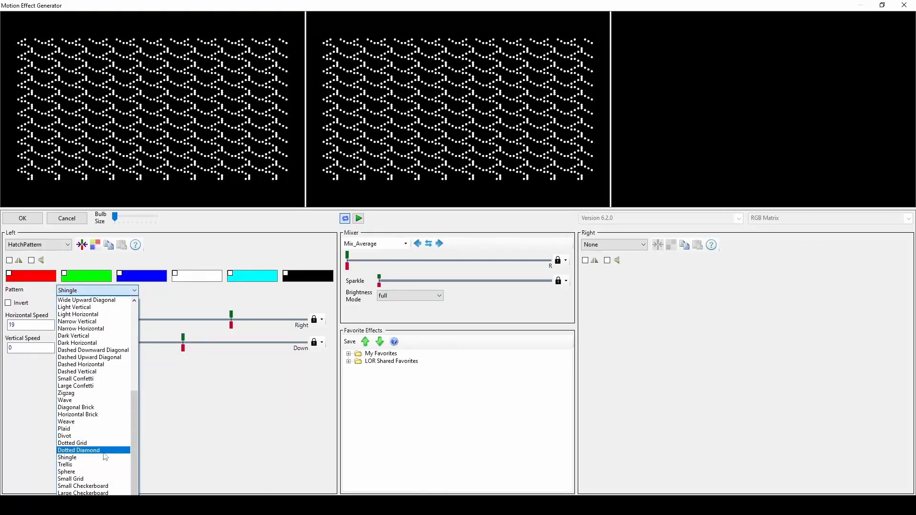
{"action": "left_click", "coordinate": [92, 472]}
{"action": "left_click", "coordinate": [128, 292]}
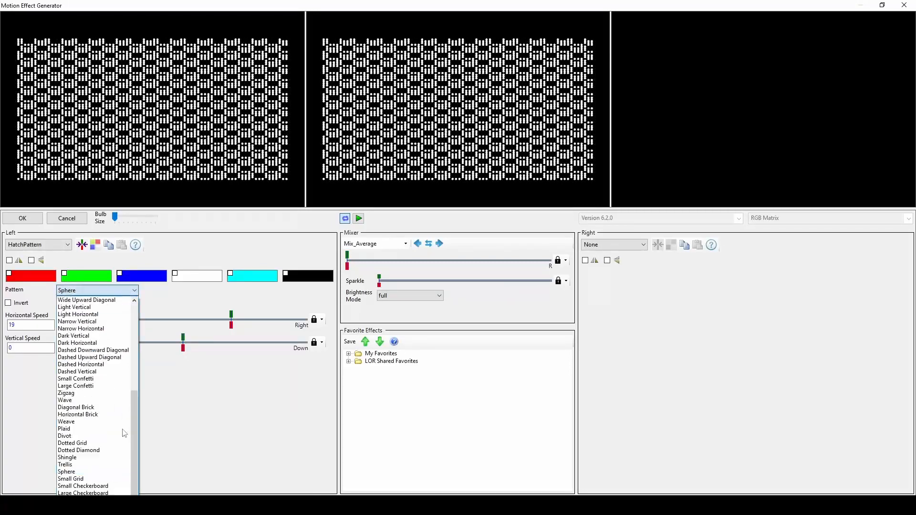
{"action": "left_click", "coordinate": [91, 465]}
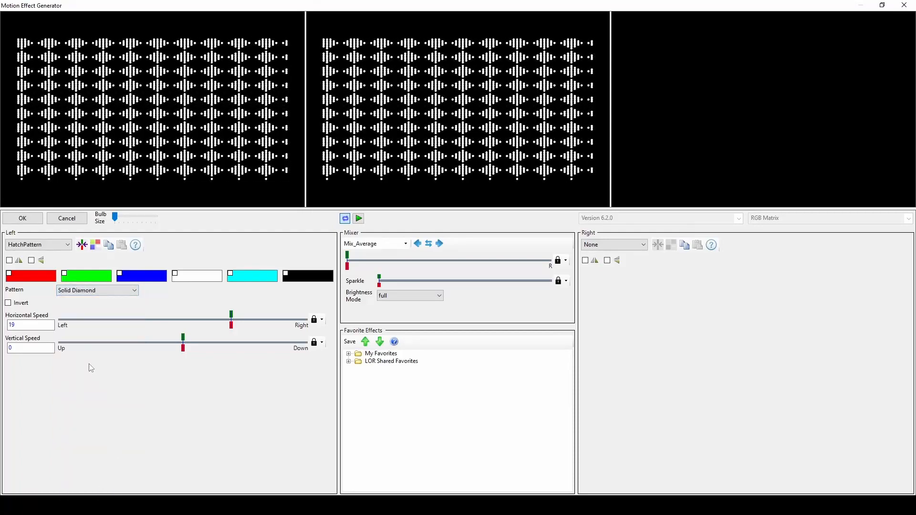
- Switch the left effect to MovingShapes, using the x shape in outline style
{"action": "left_click", "coordinate": [68, 245]}
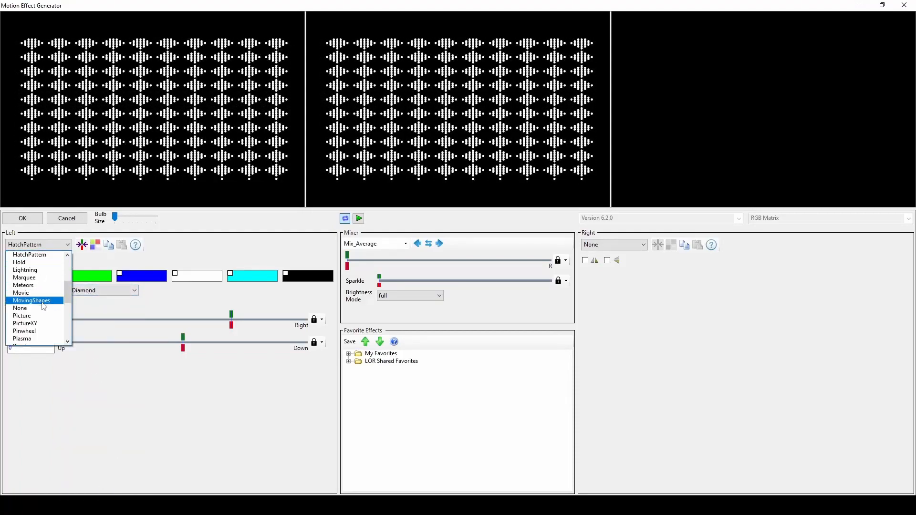
{"action": "left_click", "coordinate": [32, 300]}
{"action": "left_click", "coordinate": [119, 291]}
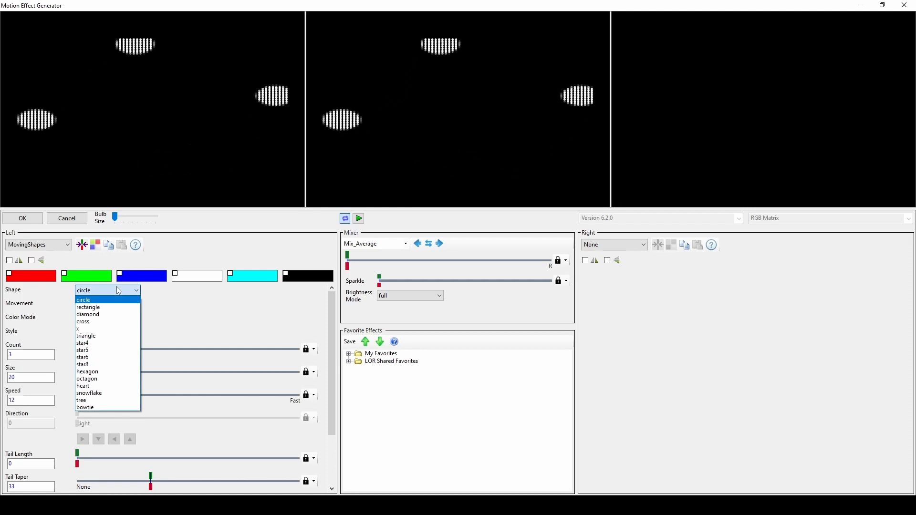
{"action": "left_click", "coordinate": [118, 329]}
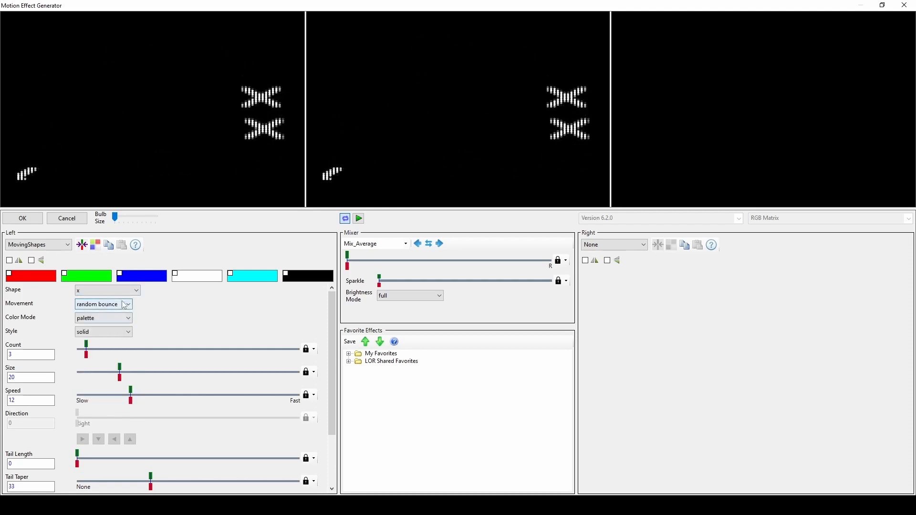
{"action": "left_click", "coordinate": [125, 305]}
{"action": "left_click", "coordinate": [119, 315]}
{"action": "left_click", "coordinate": [127, 332]}
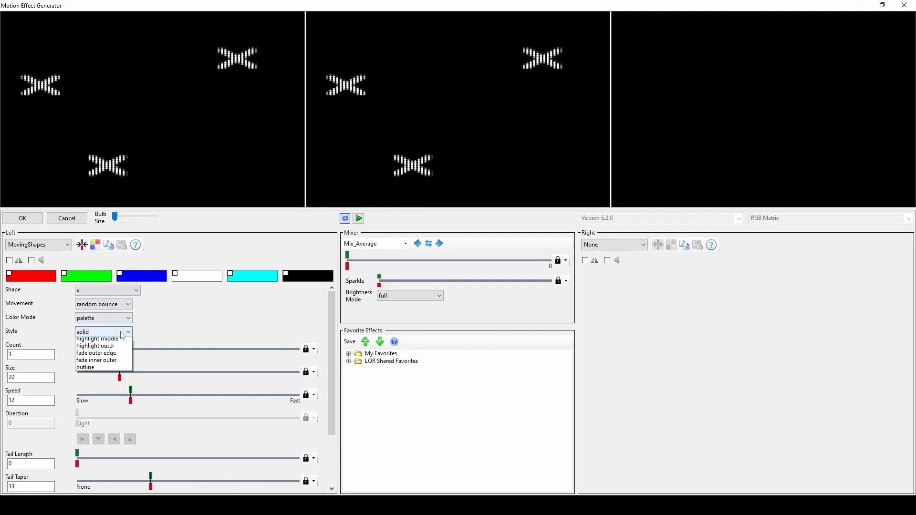
{"action": "left_click", "coordinate": [111, 386]}
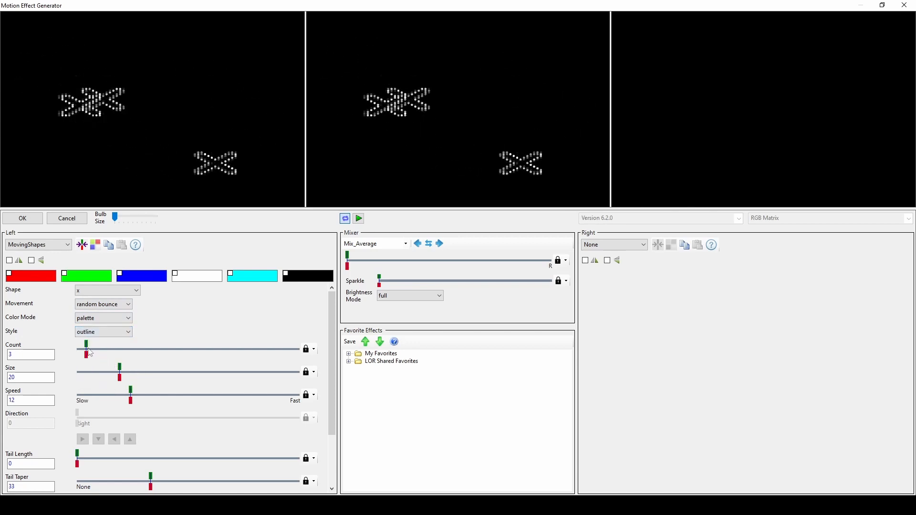
- Raise the moving shapes' count to 22 and enable red and green in the palette
{"action": "left_click_drag", "start_coordinate": [86, 347], "coordinate": [171, 348]}
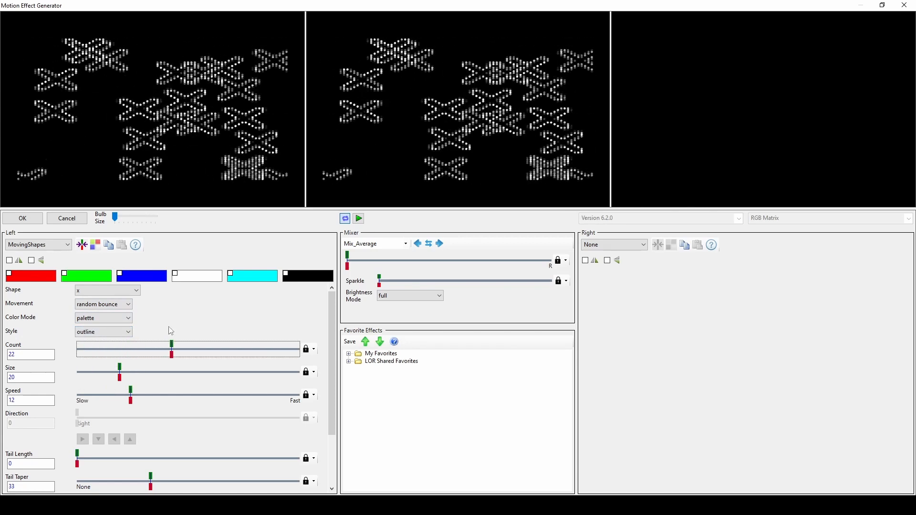
{"action": "left_click", "coordinate": [64, 274]}
{"action": "left_click", "coordinate": [9, 274]}
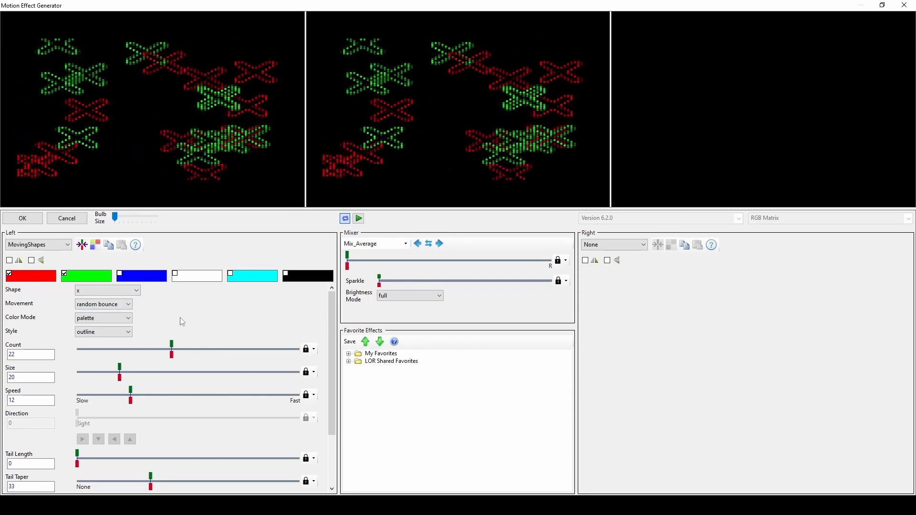
- Switch the left effect to Plasma and use blue in place of red alongside green in the palette
{"action": "left_click", "coordinate": [65, 244]}
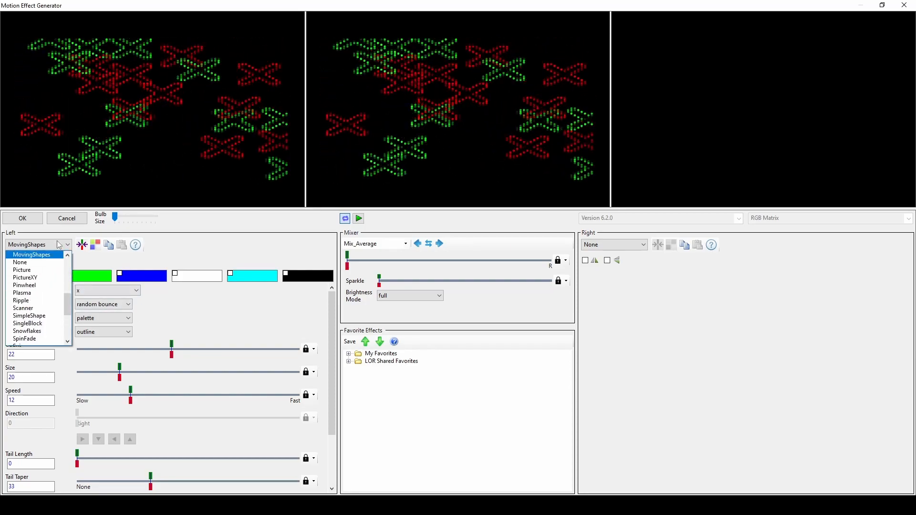
{"action": "left_click", "coordinate": [30, 293]}
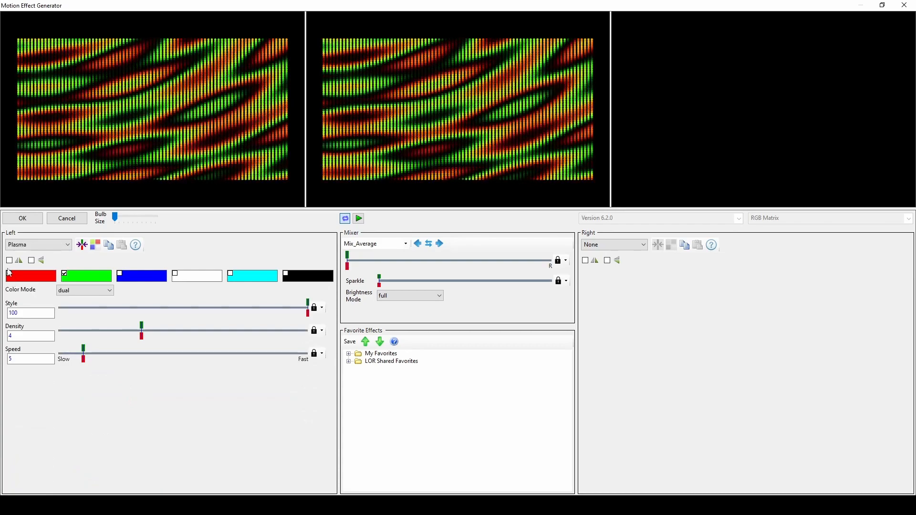
{"action": "left_click", "coordinate": [8, 274]}
{"action": "left_click", "coordinate": [120, 273]}
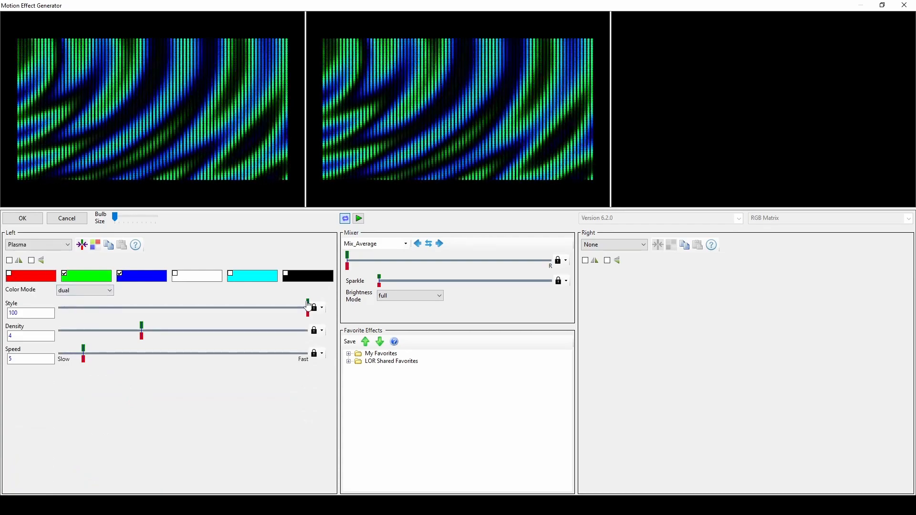
- Set the plasma's style to 45, its density to 7 and its speed to 13
{"action": "left_click_drag", "start_coordinate": [307, 306], "coordinate": [220, 329]}
{"action": "left_click", "coordinate": [141, 329]}
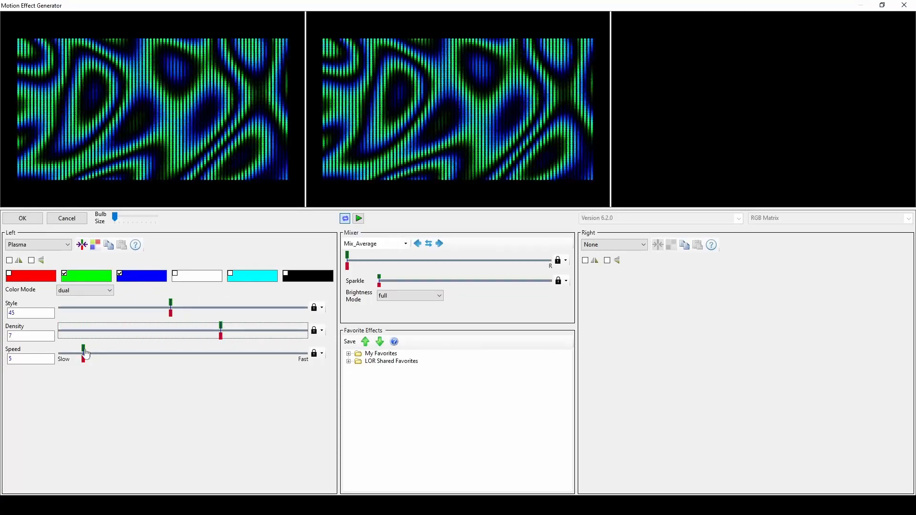
{"action": "left_click_drag", "start_coordinate": [86, 353], "coordinate": [122, 353]}
- Switch the left effect to Starfield, using the tree shape in outline style
{"action": "left_click", "coordinate": [60, 247]}
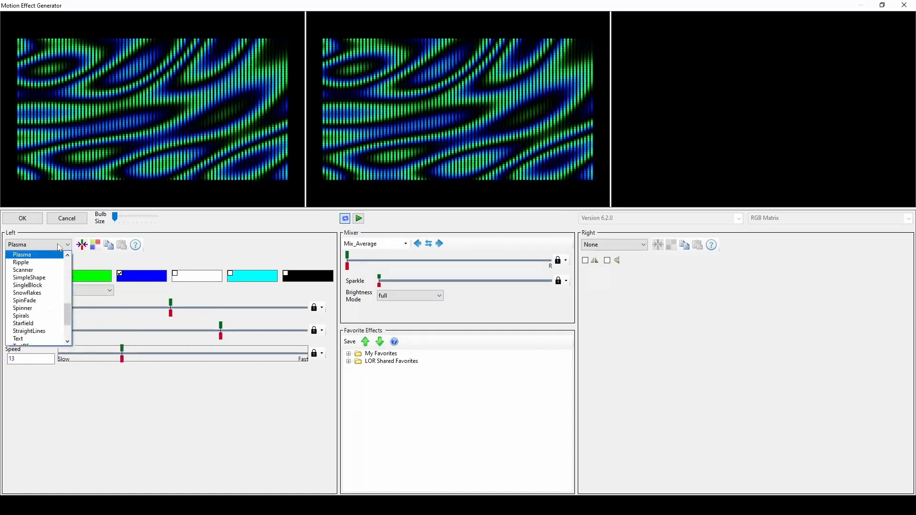
{"action": "left_click", "coordinate": [26, 324]}
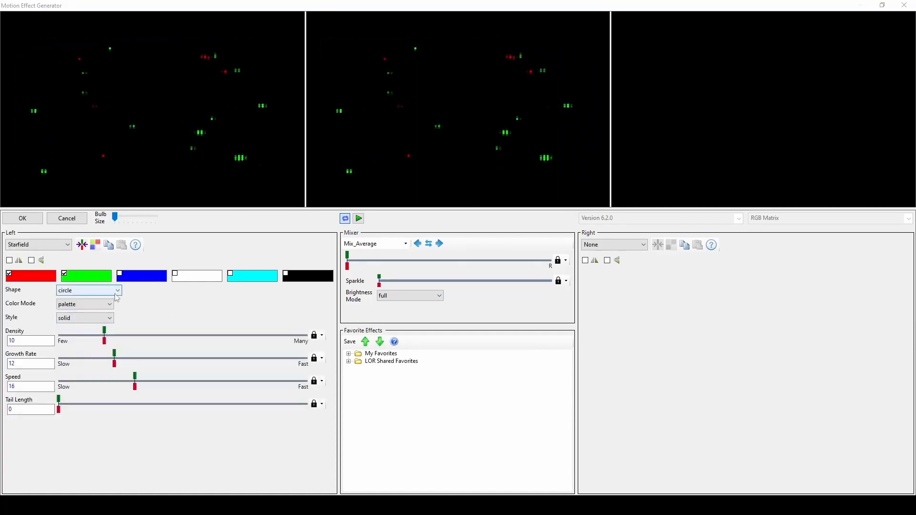
{"action": "left_click", "coordinate": [115, 292]}
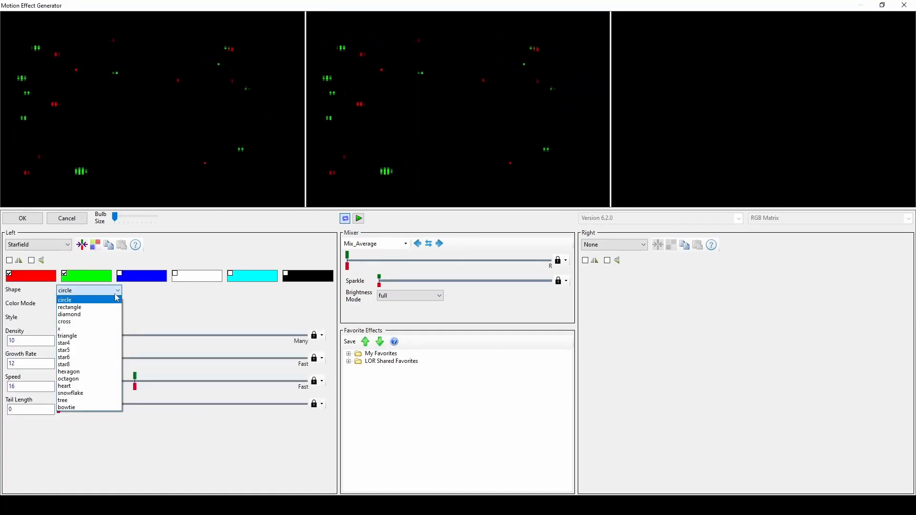
{"action": "left_click", "coordinate": [85, 403]}
{"action": "left_click", "coordinate": [87, 318]}
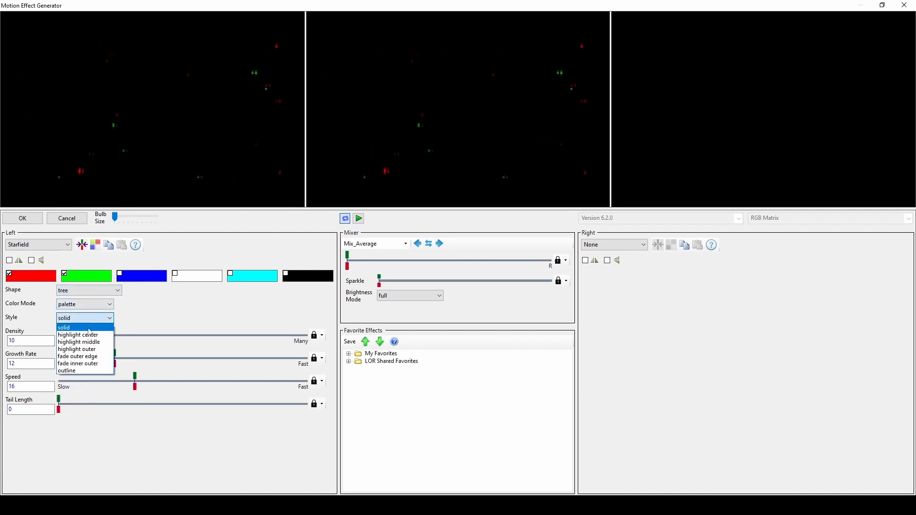
{"action": "left_click", "coordinate": [85, 371]}
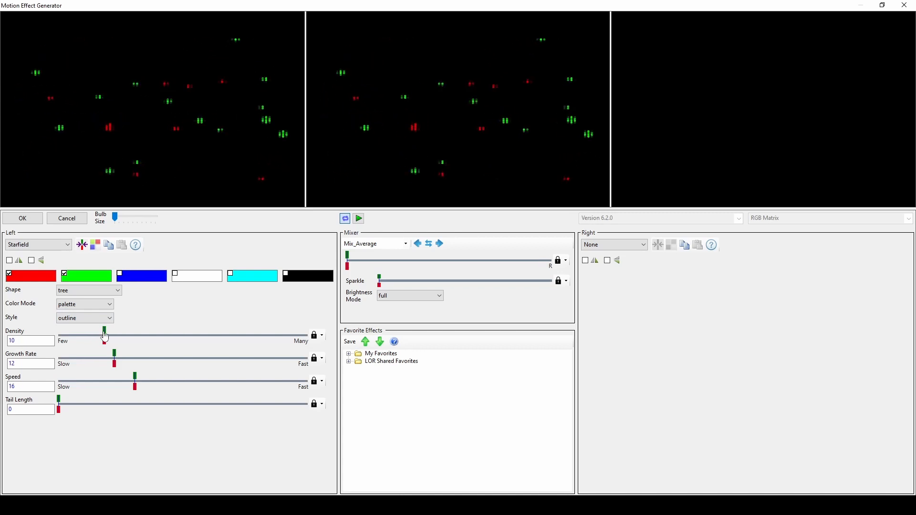
- Set the starfield's density to 28, its growth rate to 32 and its tail length to 3
{"action": "left_click_drag", "start_coordinate": [105, 337], "coordinate": [198, 337]}
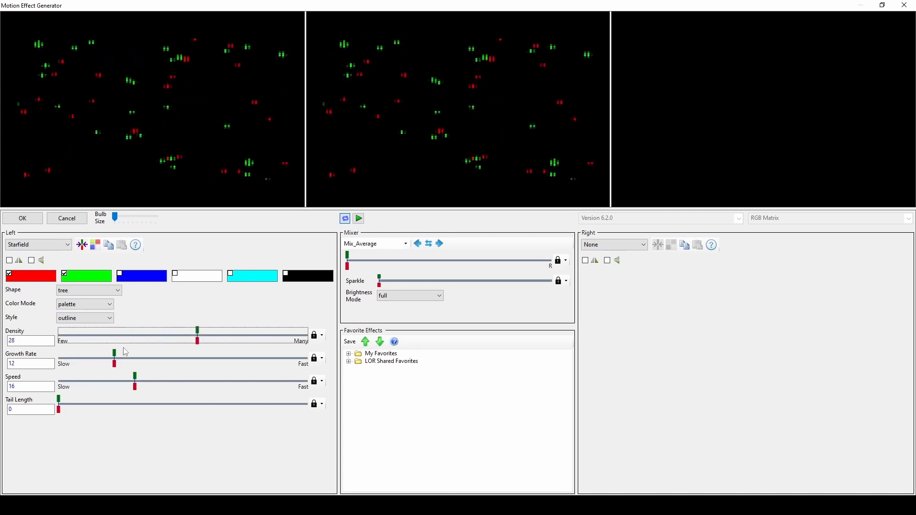
{"action": "left_click_drag", "start_coordinate": [114, 358], "coordinate": [218, 359]}
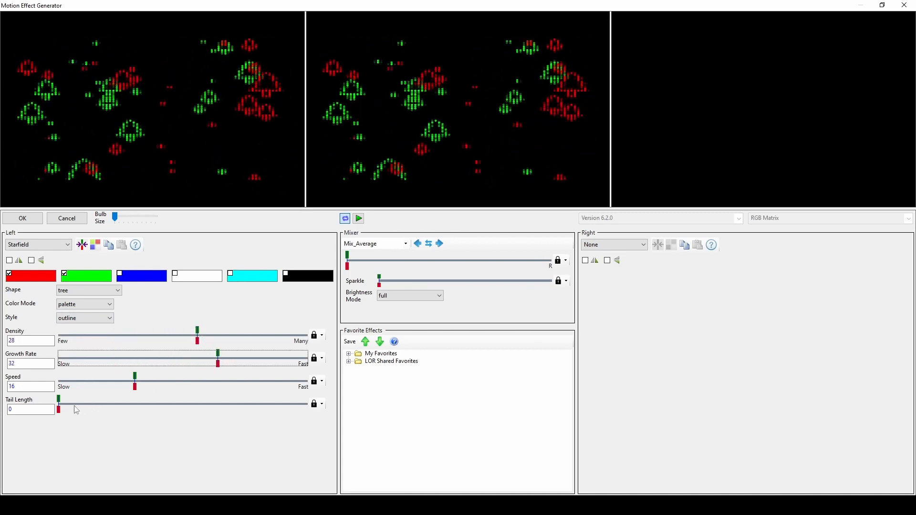
{"action": "left_click_drag", "start_coordinate": [58, 409], "coordinate": [135, 409]}
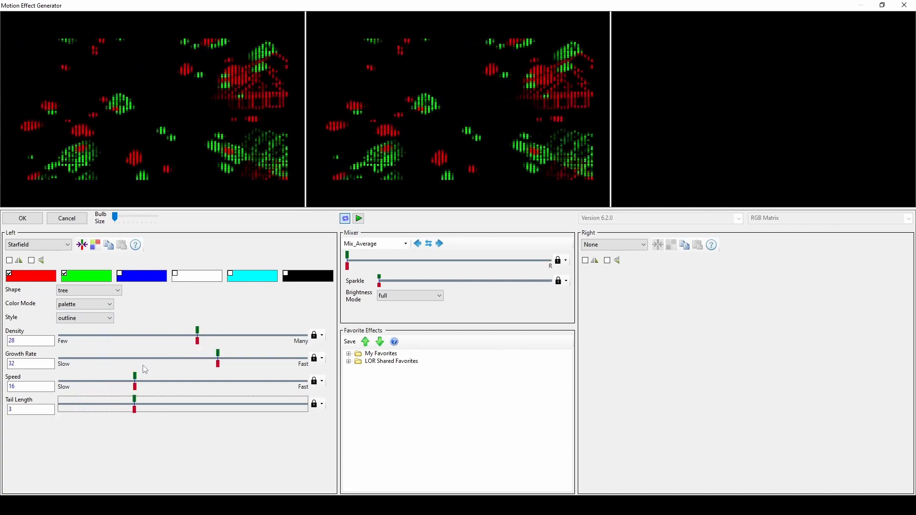
- Switch the left effect to Morph, move point A to 34, 33 and point D to 69, 57, and play the preview
{"action": "left_click", "coordinate": [56, 246]}
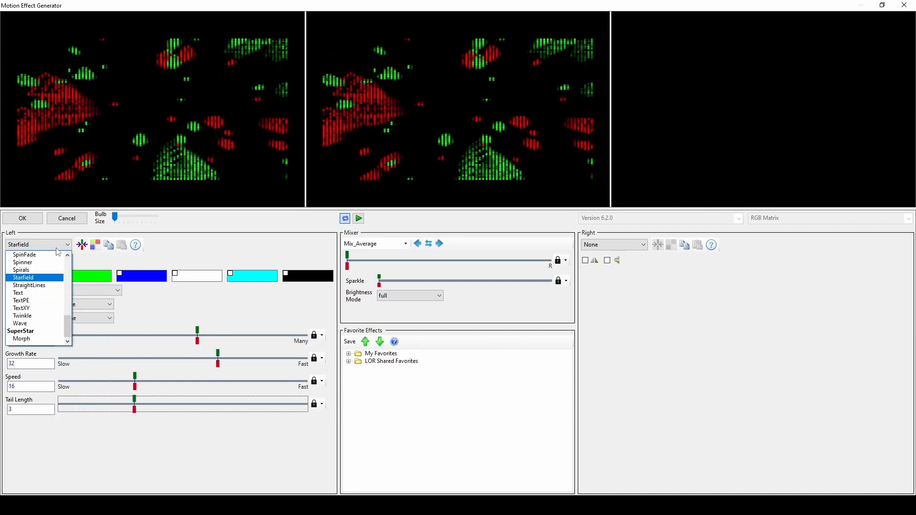
{"action": "left_click", "coordinate": [54, 339]}
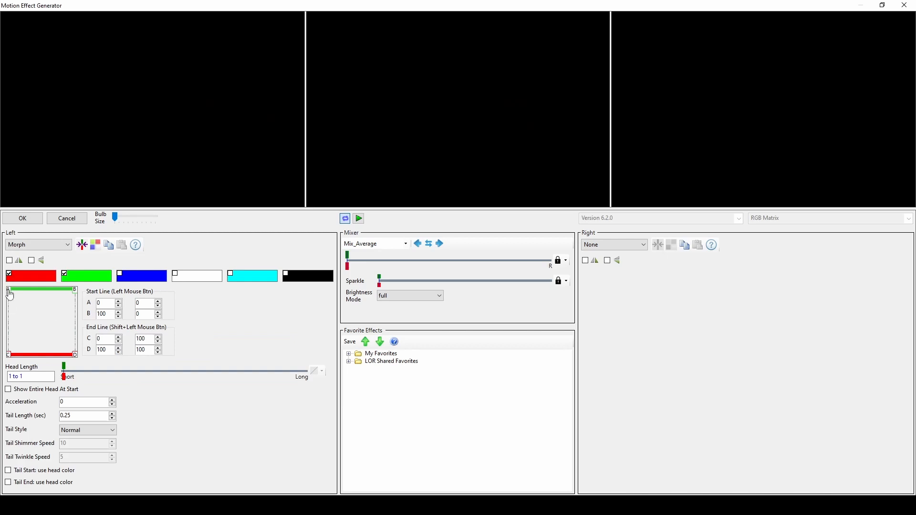
{"action": "left_click_drag", "start_coordinate": [9, 292], "coordinate": [31, 313]}
{"action": "left_click_drag", "start_coordinate": [76, 355], "coordinate": [55, 328]}
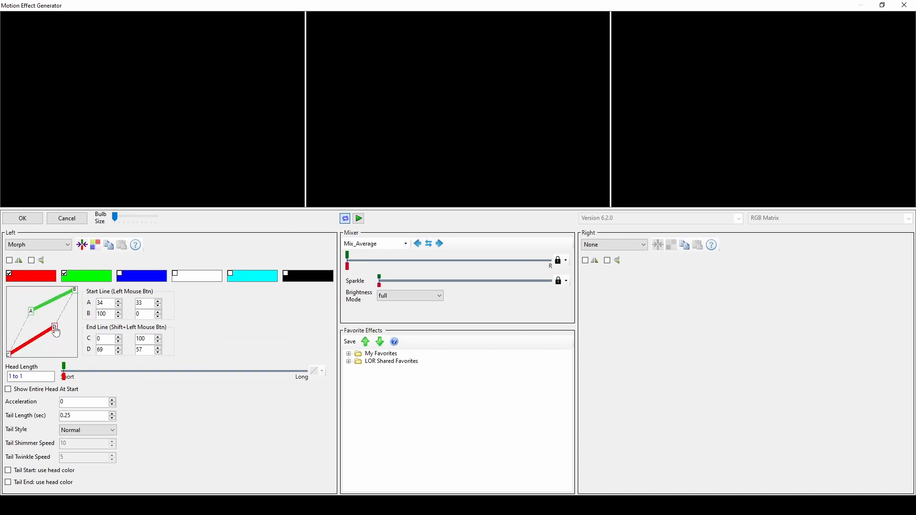
{"action": "left_click", "coordinate": [359, 219]}
- Return the morph's point D to 100, 100, move point B to 67, 32, and play the preview
{"action": "left_click_drag", "start_coordinate": [58, 334], "coordinate": [85, 361]}
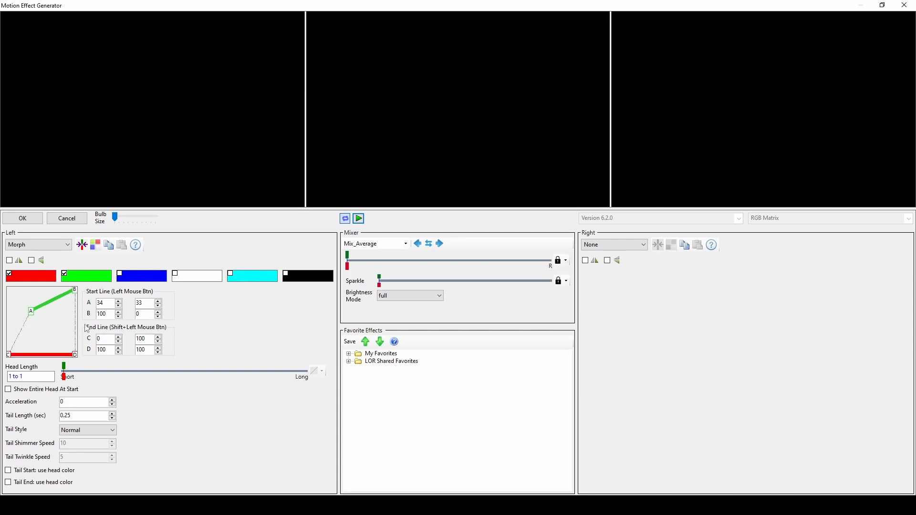
{"action": "left_click_drag", "start_coordinate": [76, 292], "coordinate": [52, 311]}
{"action": "left_click", "coordinate": [359, 219]}
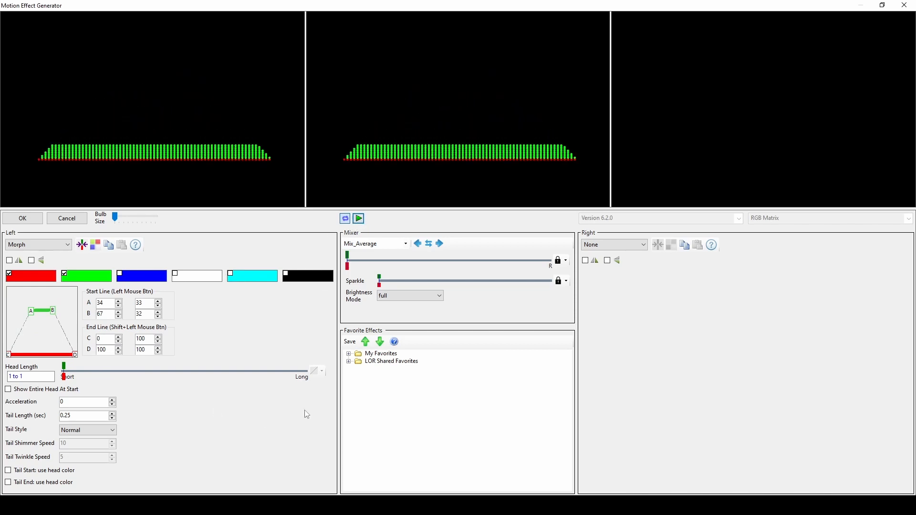
- Start saving the morph effect to the My Favorites folder
{"action": "left_click", "coordinate": [369, 354]}
{"action": "left_click", "coordinate": [349, 342]}
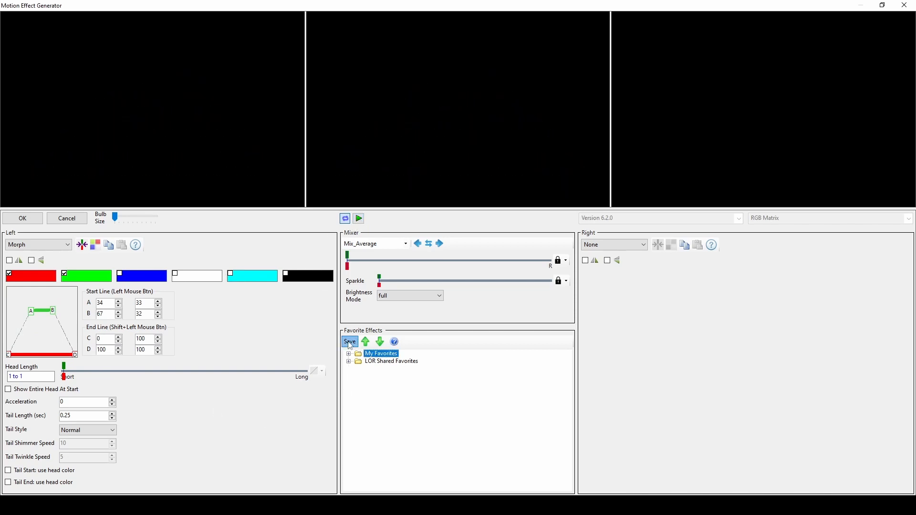
{"action": "left_click", "coordinate": [499, 276]}
- Switch the left effect to StraightLines with the up left direction and look over the other directions
{"action": "left_click", "coordinate": [67, 245]}
{"action": "mouse_move", "coordinate": [67, 328]}
{"action": "left_mouse_down"}
{"action": "mouse_move", "coordinate": [68, 266]}
{"action": "mouse_move", "coordinate": [73, 323]}
{"action": "left_mouse_up"}
{"action": "left_click", "coordinate": [29, 316]}
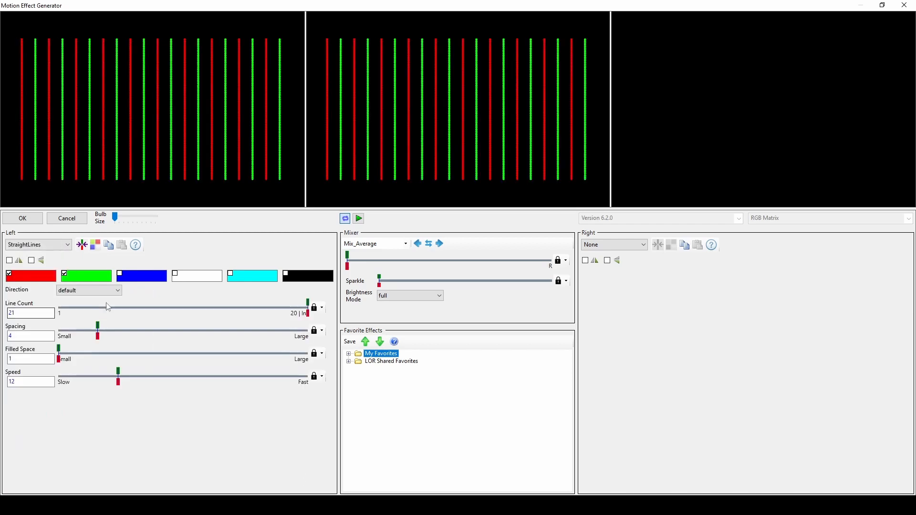
{"action": "left_click", "coordinate": [93, 290]}
{"action": "left_click", "coordinate": [90, 336]}
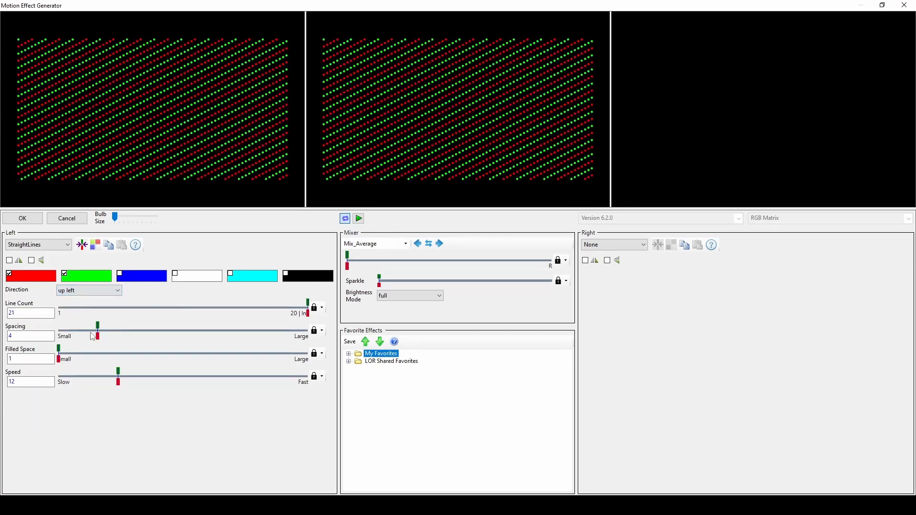
{"action": "left_click", "coordinate": [117, 290]}
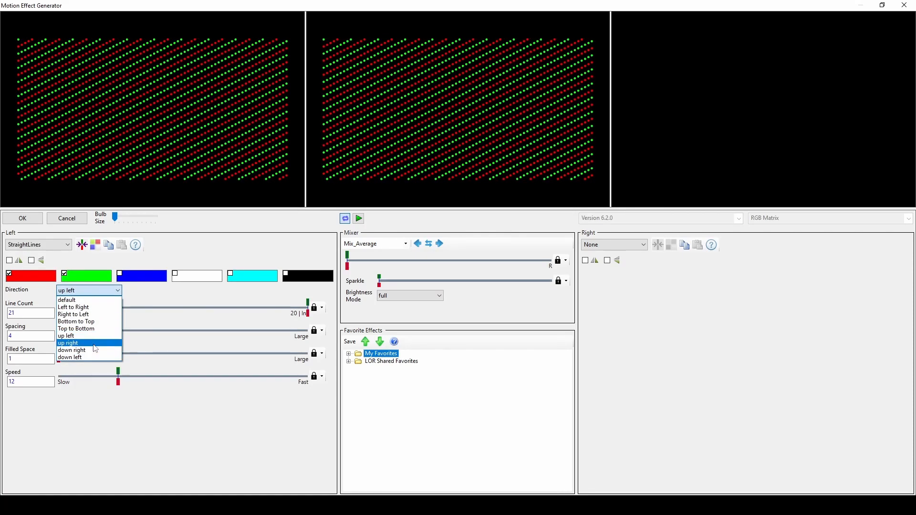
{"action": "left_click", "coordinate": [140, 295]}
- Switch the left effect to SimpleShape and make it use a picture
{"action": "left_click", "coordinate": [44, 247]}
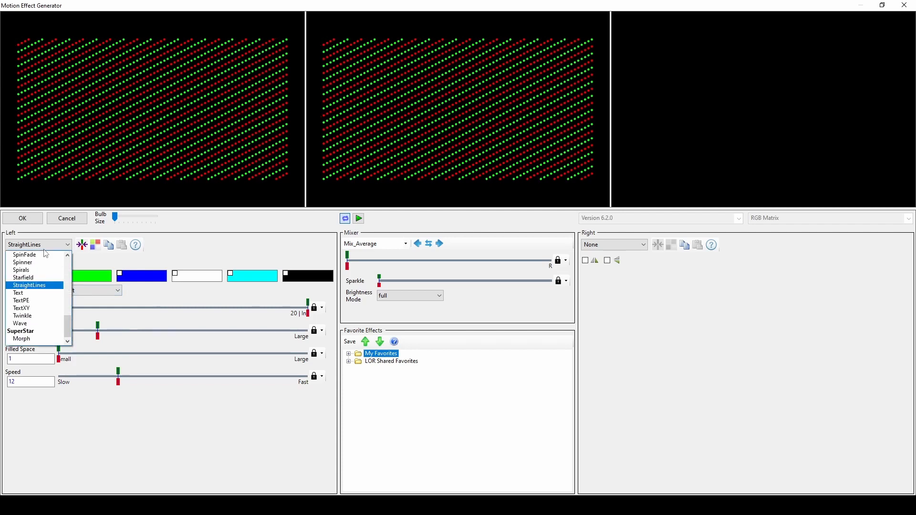
{"action": "left_click_drag", "start_coordinate": [68, 320], "coordinate": [70, 309]}
{"action": "left_click", "coordinate": [29, 278]}
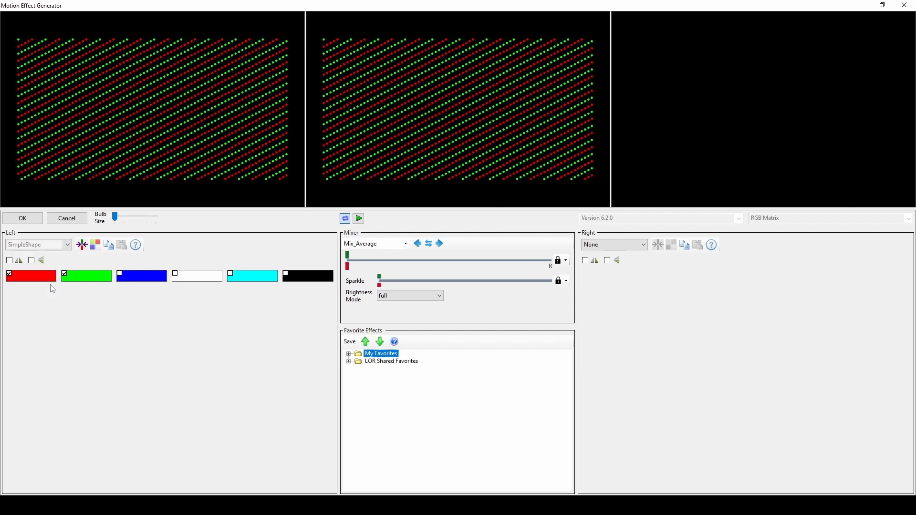
{"action": "left_click", "coordinate": [8, 290]}
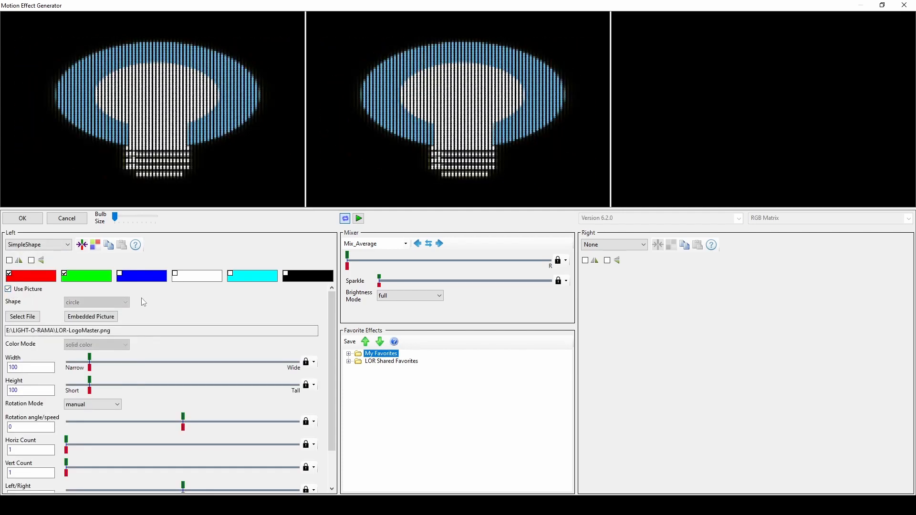
- Turn off the picture for the simple shape and browse the available shapes, keeping the circle
{"action": "scroll", "coordinate": [332, 315], "scroll_direction": "down", "scroll_amount": 5}
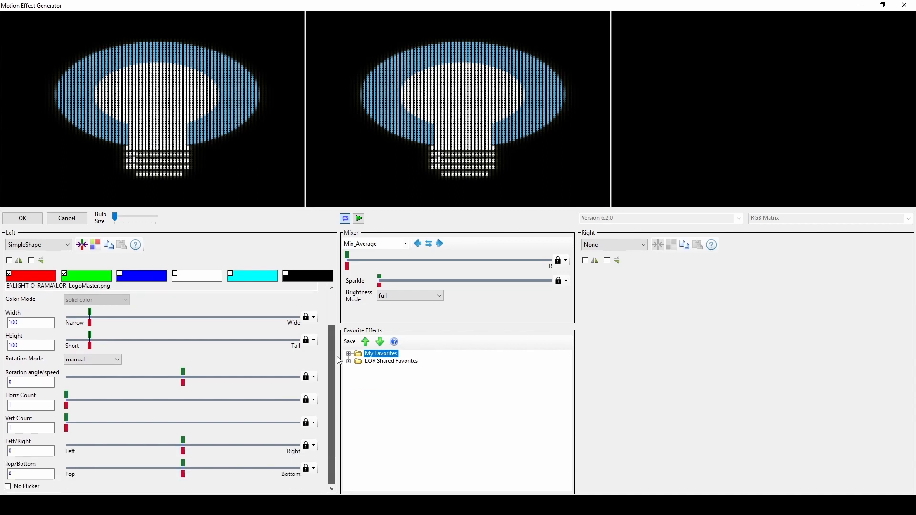
{"action": "scroll", "coordinate": [332, 315], "scroll_direction": "up", "scroll_amount": 5}
{"action": "left_click", "coordinate": [8, 289]}
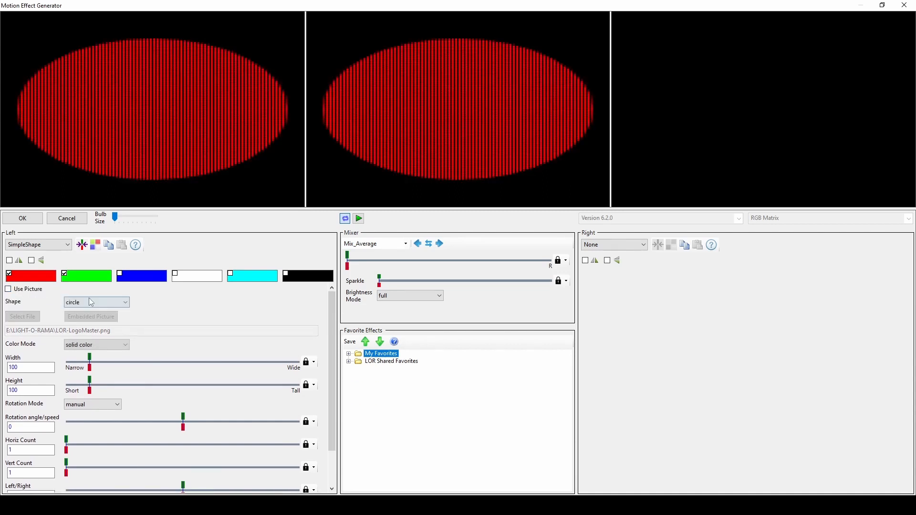
{"action": "left_click", "coordinate": [95, 303]}
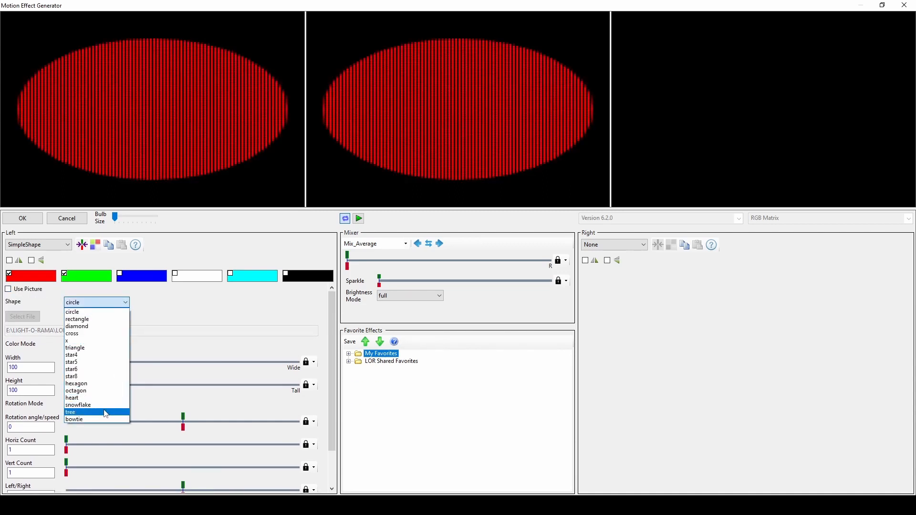
{"action": "left_click", "coordinate": [147, 360]}
- Switch the left effect to Wave with the sawtooth wave shape
{"action": "left_click", "coordinate": [50, 244]}
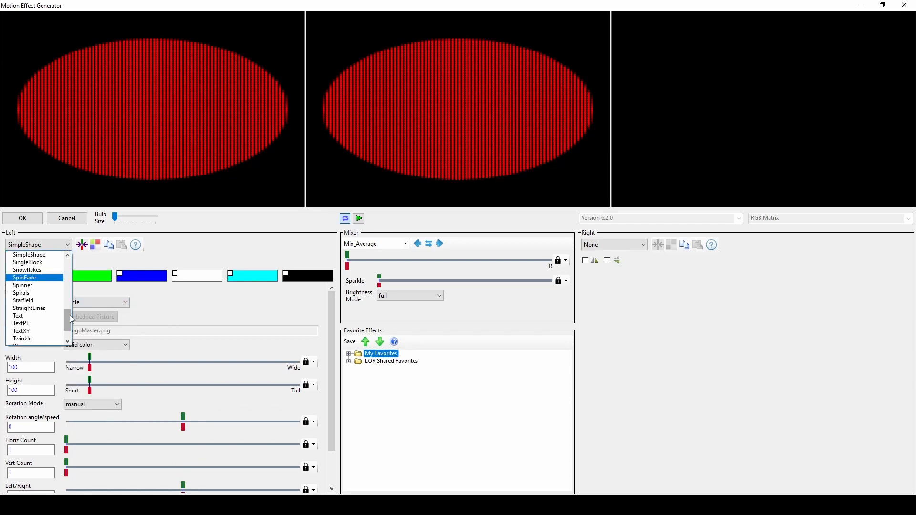
{"action": "scroll", "coordinate": [67, 318], "scroll_direction": "down", "scroll_amount": 3}
{"action": "left_click", "coordinate": [42, 324]}
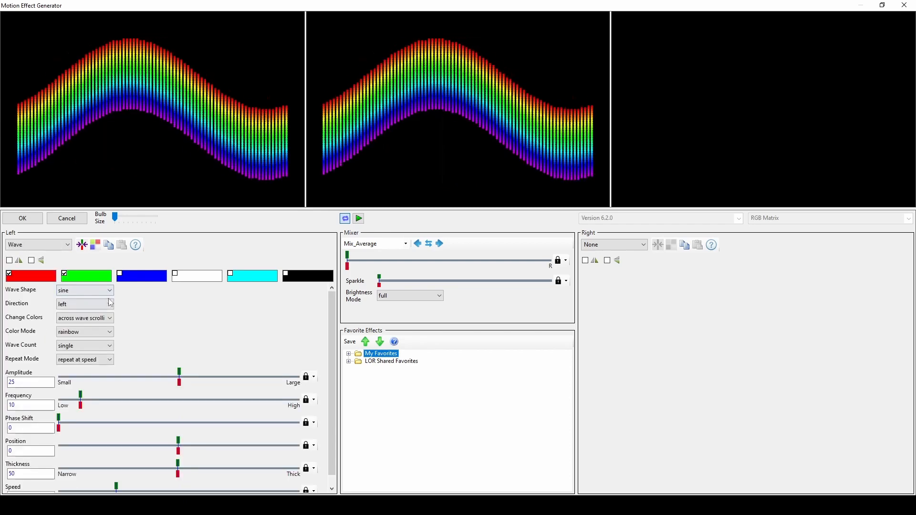
{"action": "left_click", "coordinate": [108, 290]}
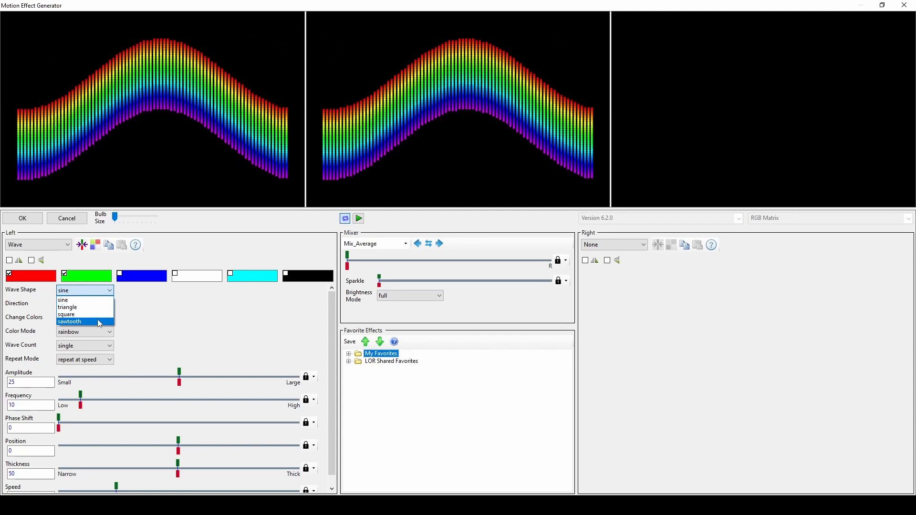
{"action": "left_click", "coordinate": [97, 319]}
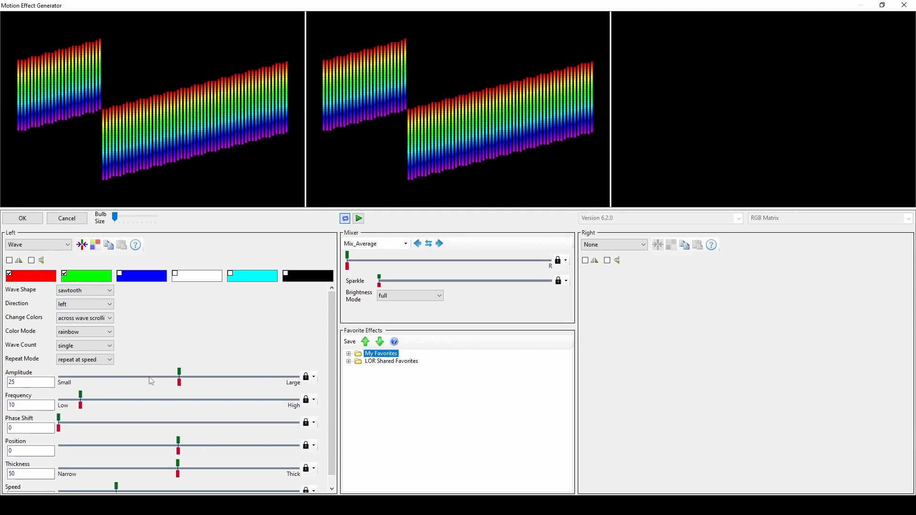
- Set the wave count to mirror overlap, with an amplitude of 36 and a frequency of 40
{"action": "scroll", "coordinate": [149, 396], "scroll_direction": "down", "scroll_amount": 1}
{"action": "mouse_move", "coordinate": [180, 435]}
{"action": "left_mouse_down"}
{"action": "mouse_move", "coordinate": [228, 436]}
{"action": "mouse_move", "coordinate": [179, 440]}
{"action": "left_mouse_up"}
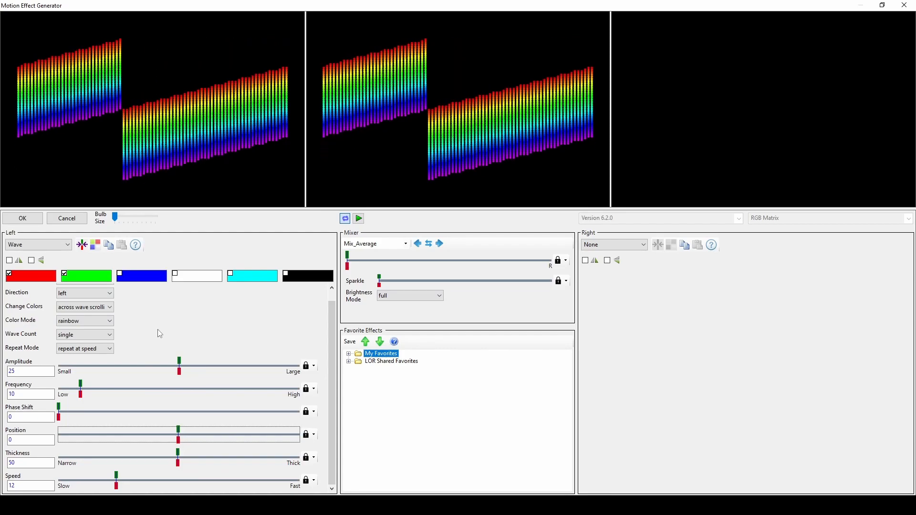
{"action": "scroll", "coordinate": [159, 327], "scroll_direction": "up", "scroll_amount": 1}
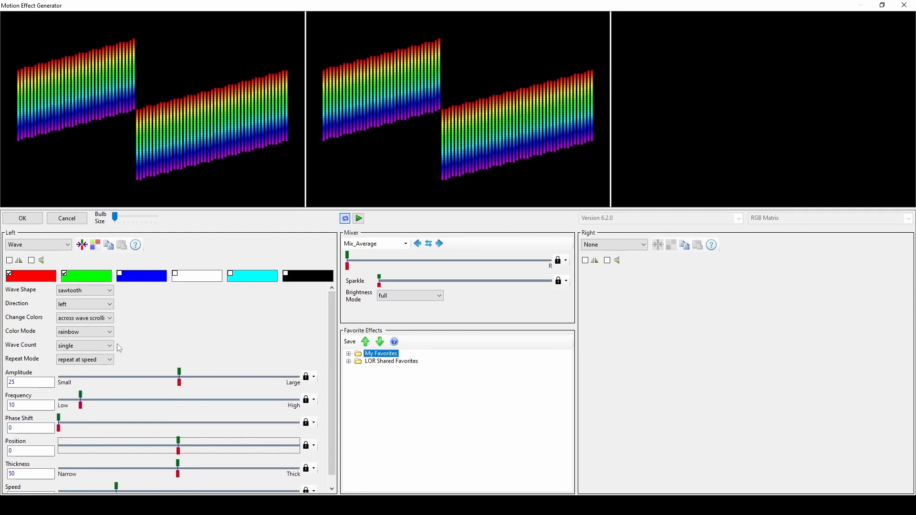
{"action": "left_click", "coordinate": [85, 346]}
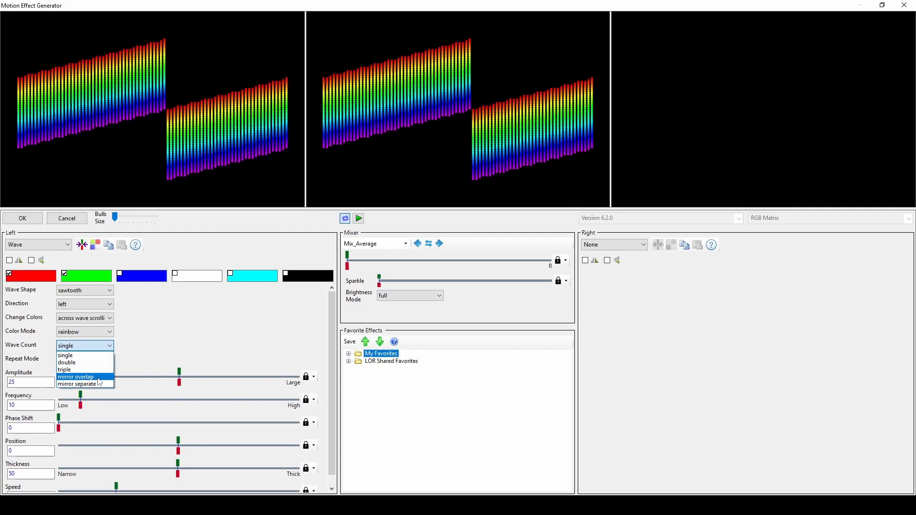
{"action": "left_click", "coordinate": [97, 378]}
{"action": "left_click_drag", "start_coordinate": [179, 373], "coordinate": [231, 374]}
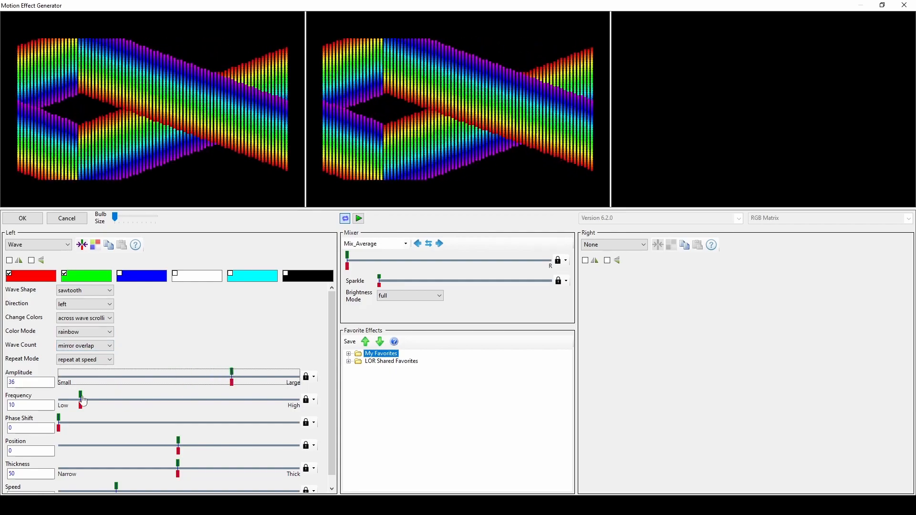
{"action": "left_click_drag", "start_coordinate": [82, 402], "coordinate": [154, 402]}
- Try the triangle wave shape and the square wave shape on the wave effect
{"action": "left_click", "coordinate": [85, 290]}
{"action": "left_click", "coordinate": [84, 313]}
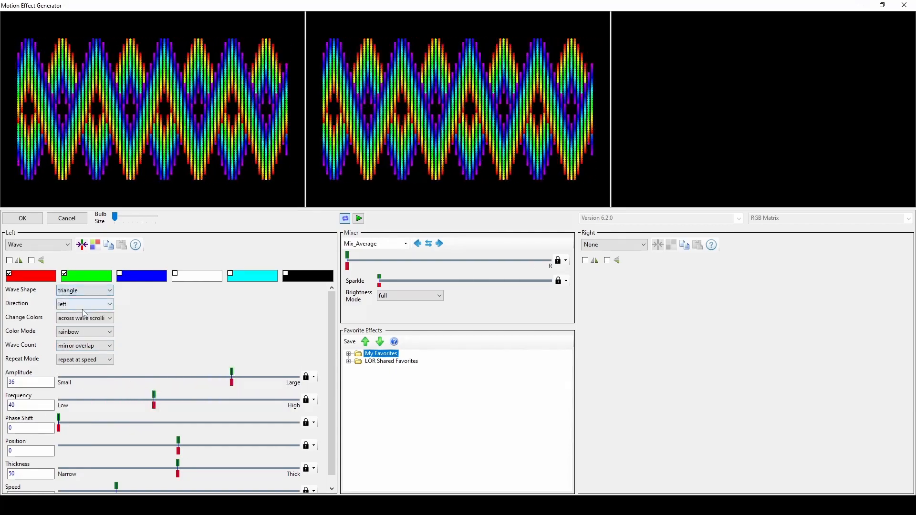
{"action": "left_click", "coordinate": [89, 292]}
{"action": "left_click", "coordinate": [89, 313]}
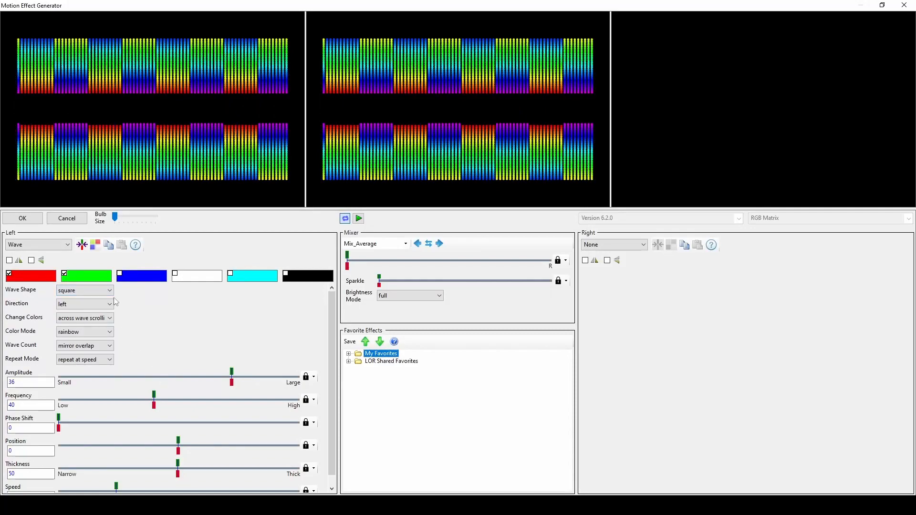
- Set the wave shape back to sawtooth and enable both horizontal and vertical mirroring for the left effect
{"action": "left_click", "coordinate": [96, 290]}
{"action": "left_click", "coordinate": [93, 322]}
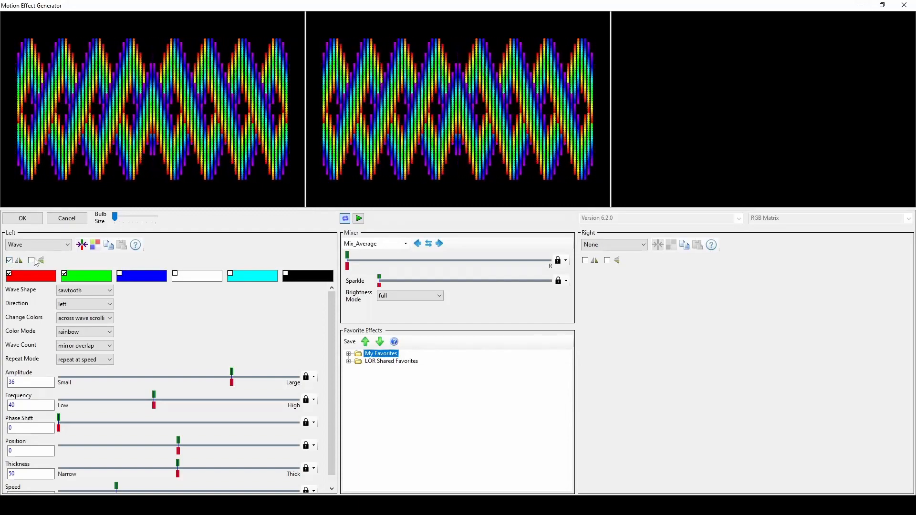
{"action": "left_click", "coordinate": [32, 260]}
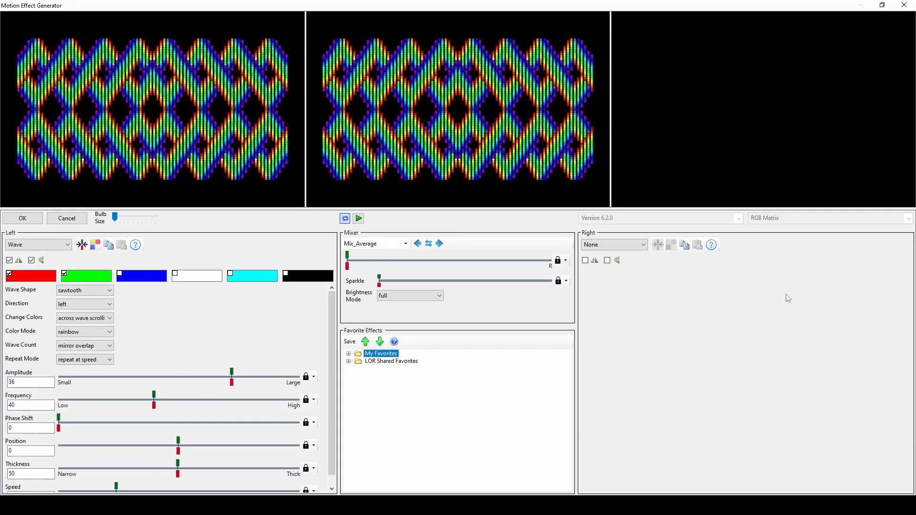
- Switch the left effect to ArchimedesSpiral and enable black as an additional palette color
{"action": "left_click", "coordinate": [67, 245]}
{"action": "left_click_drag", "start_coordinate": [68, 331], "coordinate": [71, 265]}
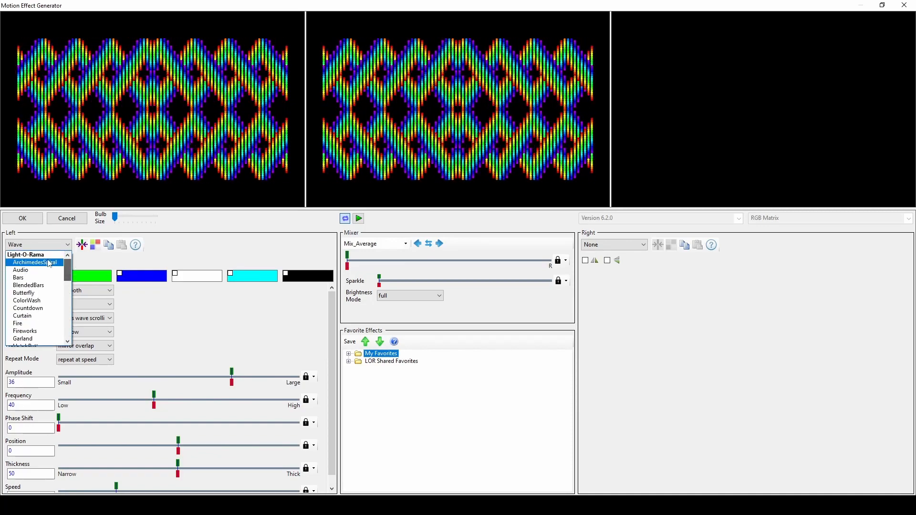
{"action": "left_click", "coordinate": [29, 255]}
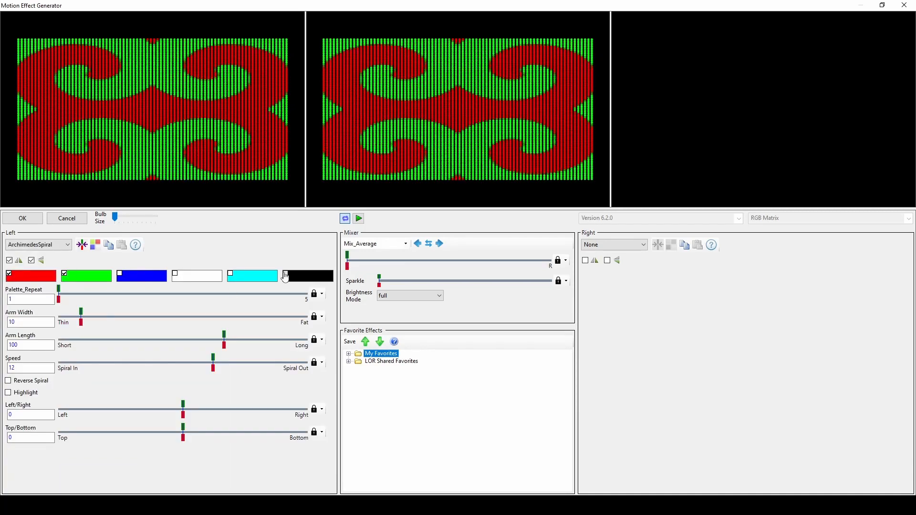
- Try the mirrored Butterfly effect and the Fire effect on the left side
{"action": "left_click", "coordinate": [66, 245]}
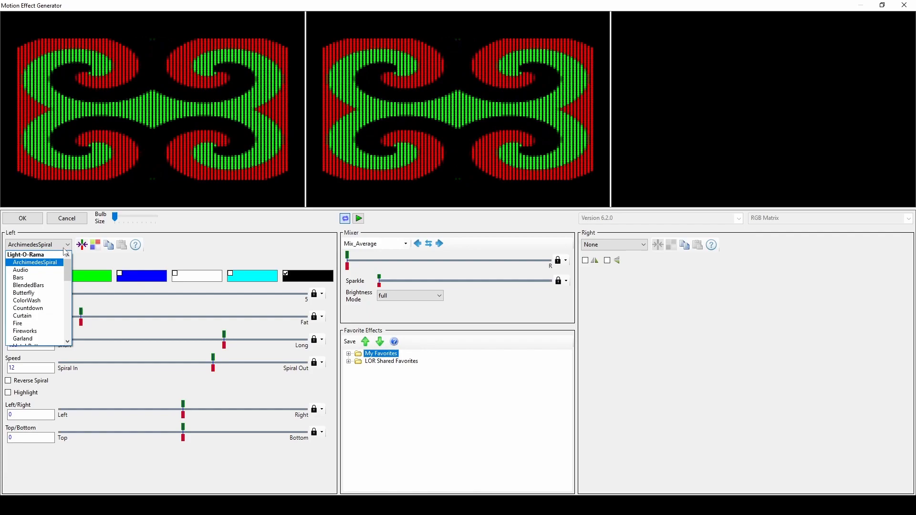
{"action": "left_click", "coordinate": [45, 291]}
{"action": "left_click", "coordinate": [66, 244]}
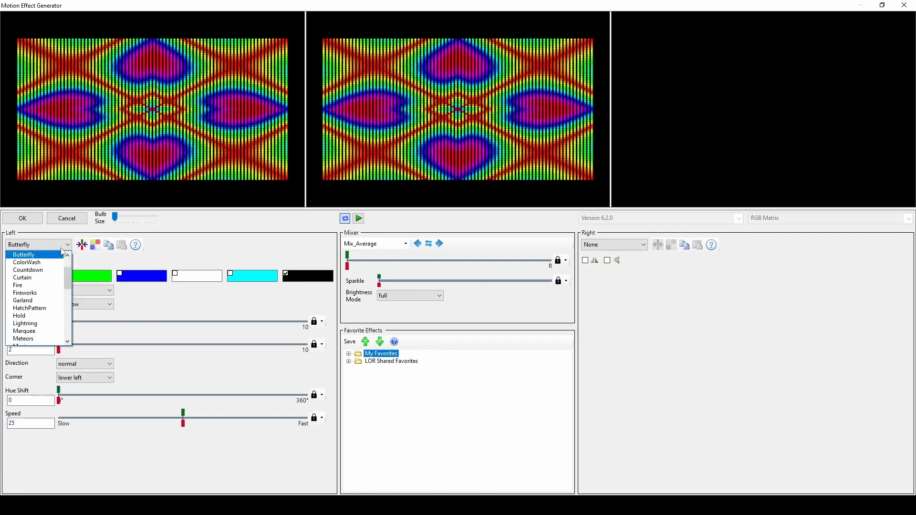
{"action": "left_click", "coordinate": [41, 284]}
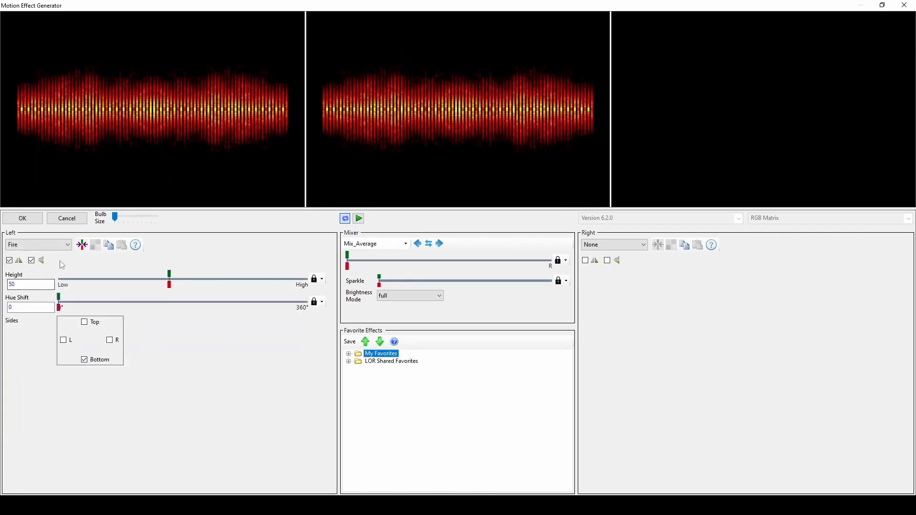
- Try the HatchPattern effect and the Meteors effect with the same mirroring on the left side
{"action": "left_click", "coordinate": [65, 245]}
{"action": "left_click", "coordinate": [47, 280]}
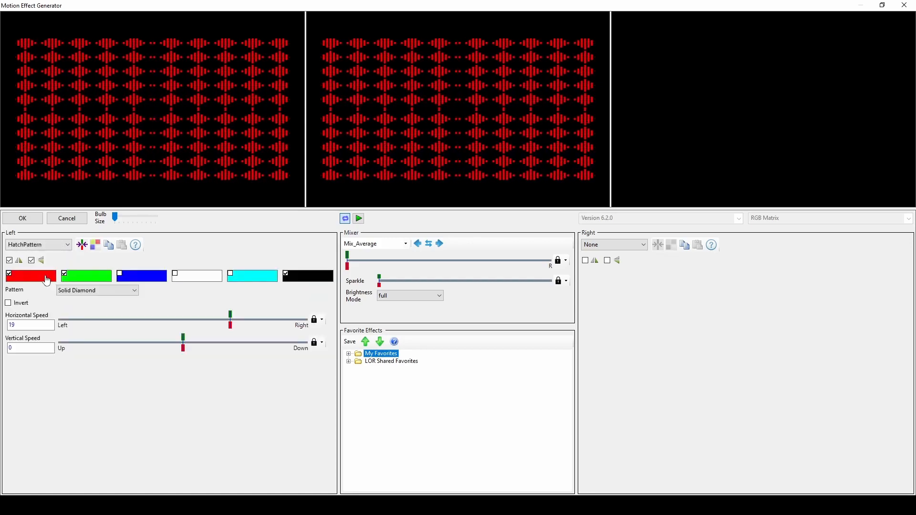
{"action": "left_click", "coordinate": [54, 245]}
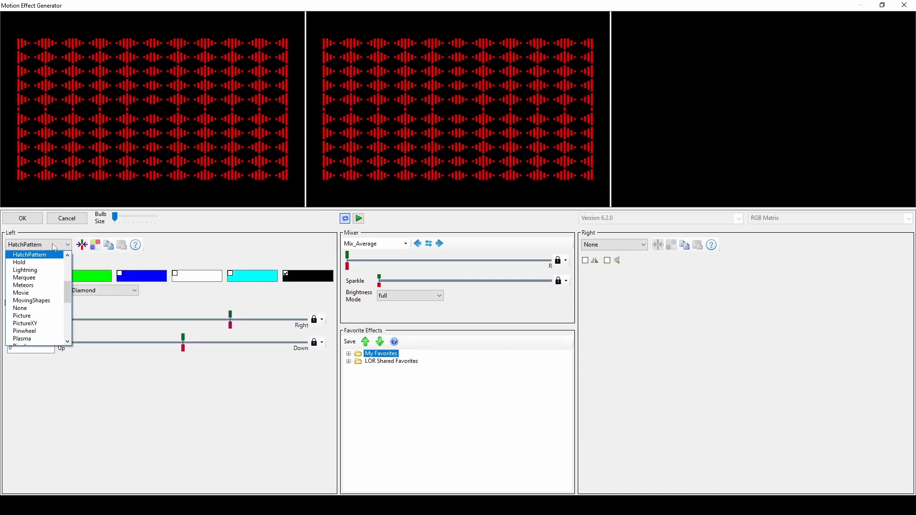
{"action": "left_click", "coordinate": [46, 286]}
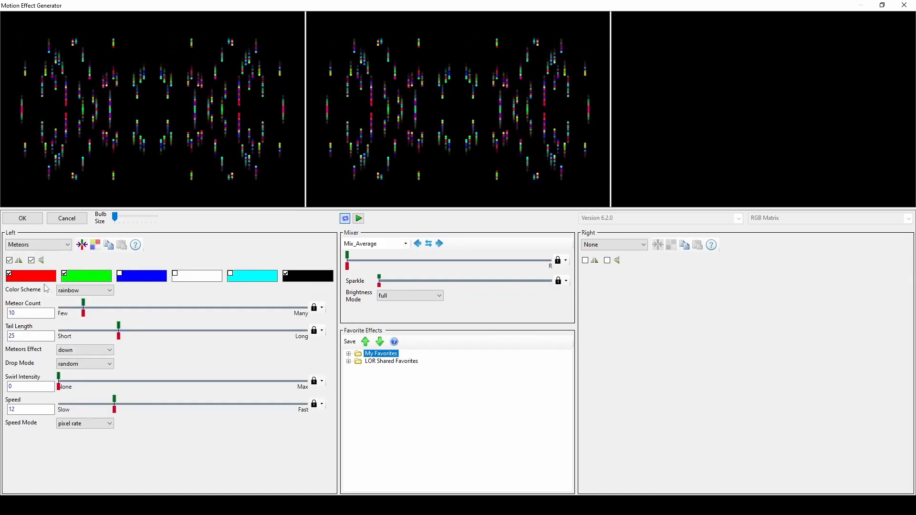
- Try the Plasma effect and the SpinFade effect with mirroring on the left side
{"action": "left_click", "coordinate": [62, 246]}
{"action": "left_click", "coordinate": [38, 310]}
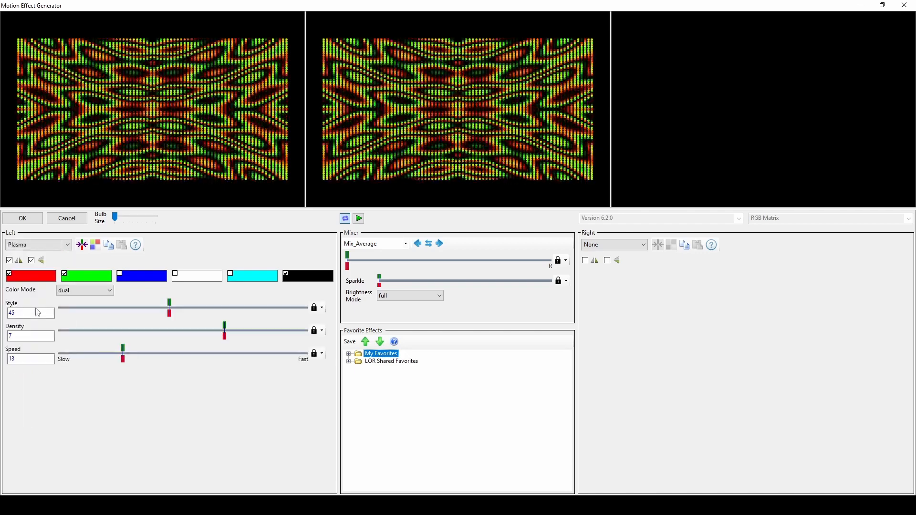
{"action": "left_click", "coordinate": [52, 245]}
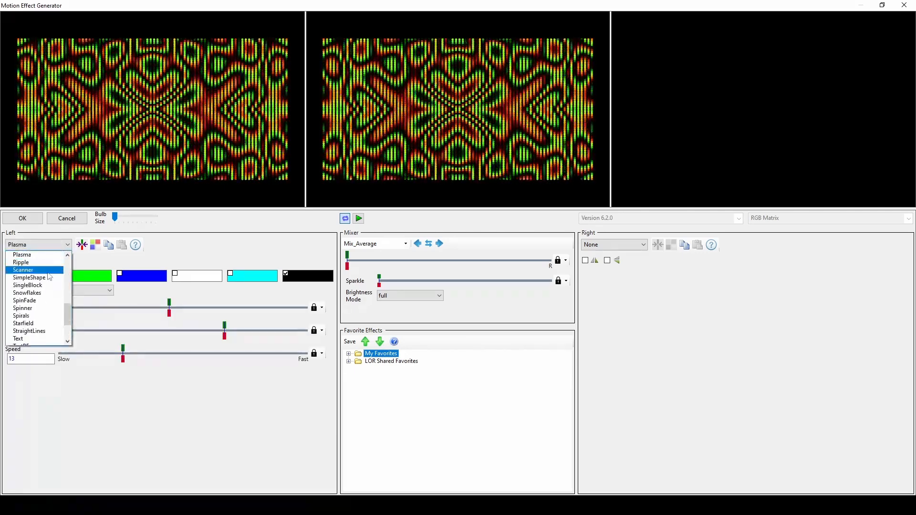
{"action": "left_click", "coordinate": [44, 302]}
- Try the mirrored Starfield effect, and set the left effect back to Wave
{"action": "left_click", "coordinate": [64, 245]}
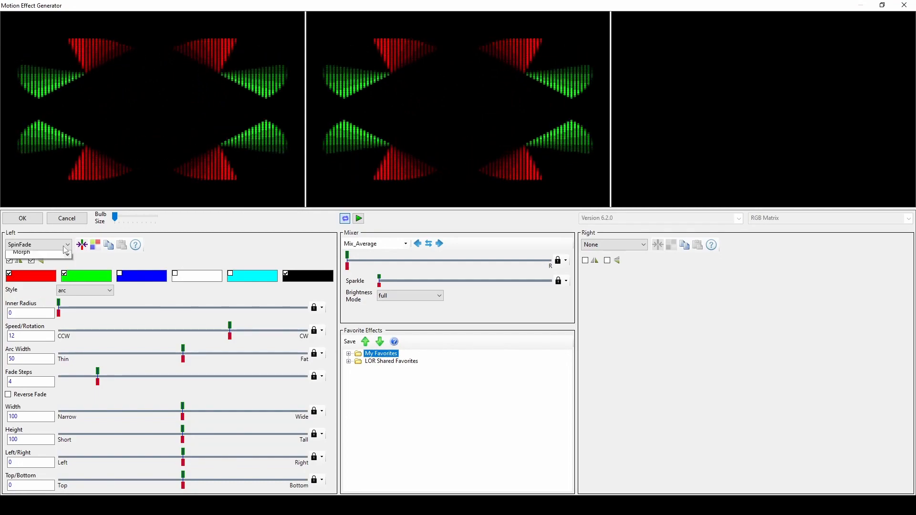
{"action": "left_click", "coordinate": [42, 279]}
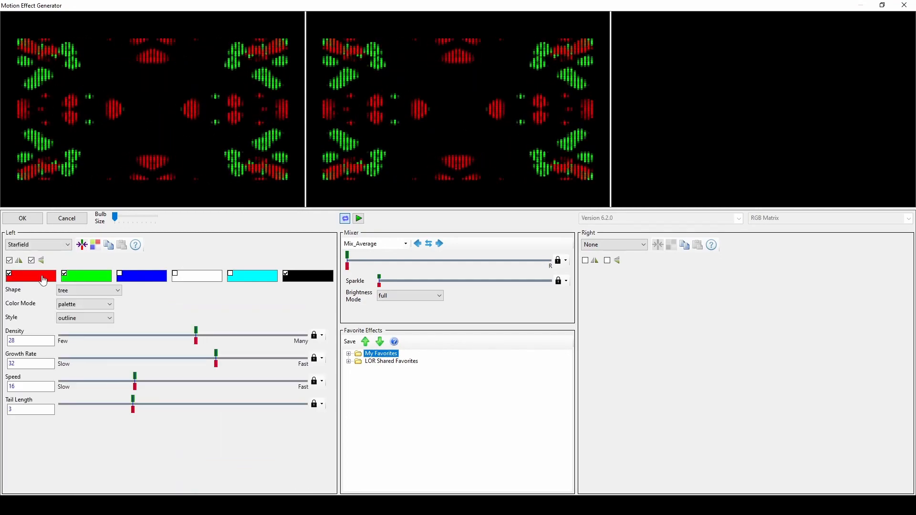
{"action": "left_click", "coordinate": [64, 245]}
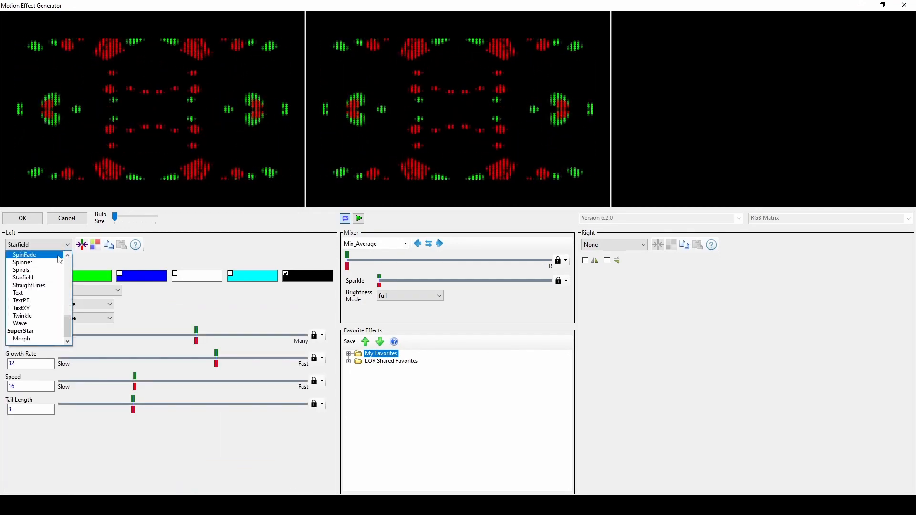
{"action": "left_click", "coordinate": [50, 324]}
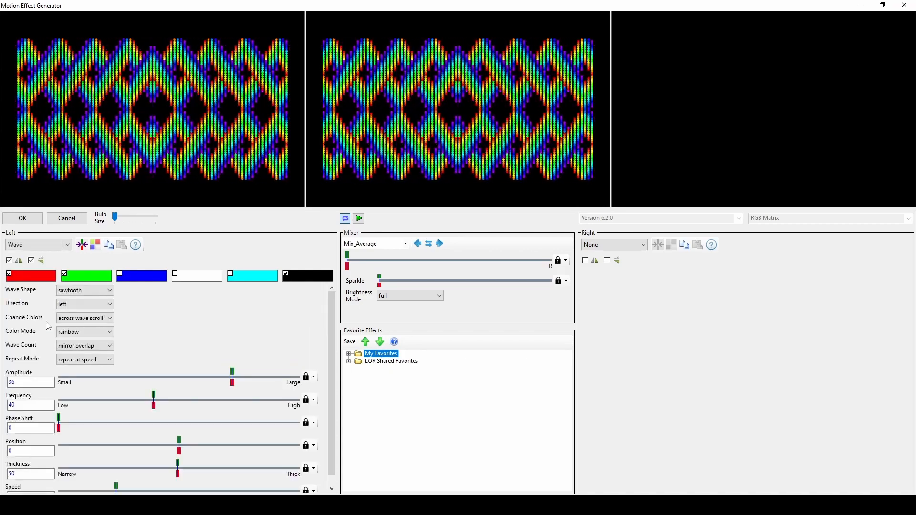